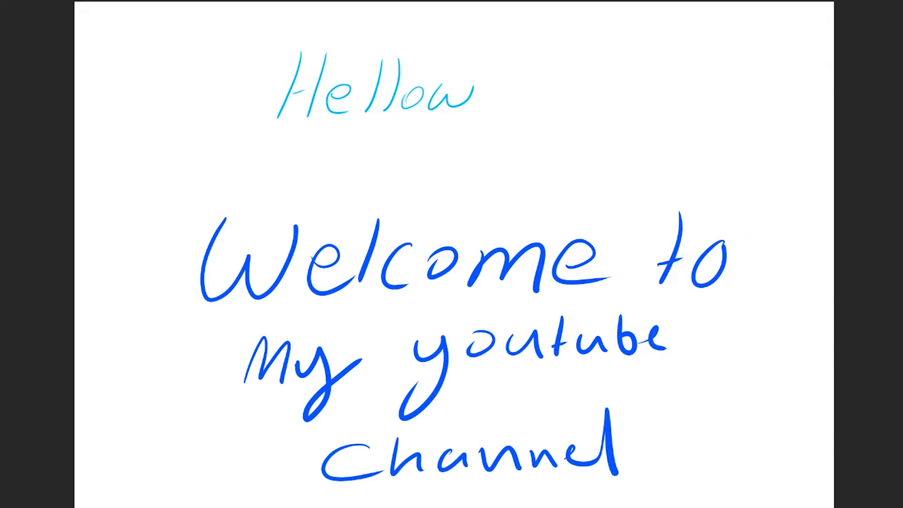
- Handwrite "Lets move to" in thick black brush strokes across the upper part of the blank canvas
drag(153, 134, 199, 211)
mouse_move(205, 187)
mouse_down()
mouse_move(233, 165)
mouse_move(247, 204)
mouse_up()
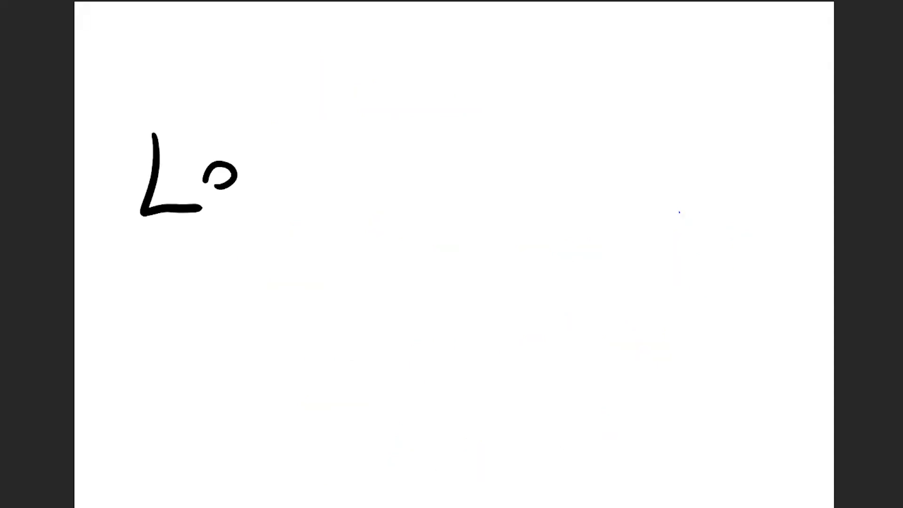
drag(258, 137, 265, 206)
mouse_move(251, 159)
mouse_down()
mouse_move(279, 156)
mouse_move(282, 200)
mouse_up()
mouse_move(371, 201)
mouse_down()
mouse_move(407, 190)
mouse_move(440, 199)
mouse_up()
mouse_move(485, 167)
mouse_down()
mouse_move(470, 164)
mouse_move(526, 165)
mouse_up()
drag(536, 184, 575, 196)
drag(625, 144, 642, 200)
drag(619, 175, 679, 165)
- Handwrite "the video" in black as a second line, centred below the first
drag(242, 267, 244, 334)
mouse_move(232, 308)
mouse_down()
mouse_move(277, 282)
mouse_move(332, 329)
mouse_up()
drag(320, 306, 358, 327)
mouse_move(412, 284)
mouse_down()
mouse_move(453, 277)
mouse_move(466, 322)
mouse_up()
mouse_move(506, 266)
mouse_down()
mouse_move(499, 324)
mouse_move(558, 320)
mouse_move(548, 285)
mouse_up()
mouse_move(578, 301)
mouse_down()
mouse_move(608, 310)
mouse_move(576, 303)
mouse_up()
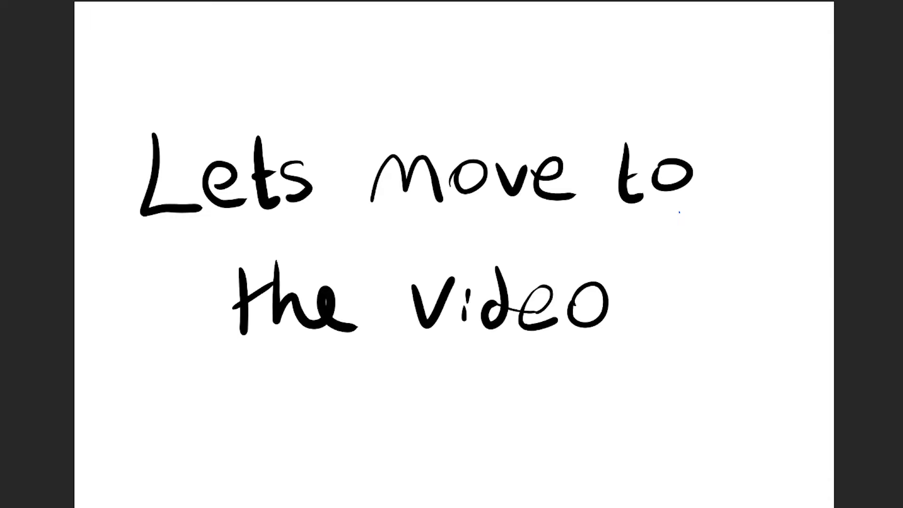
- Sketch a rectangular frame with horizontal lines and short slanted marks below the handwritten text
drag(273, 391, 266, 487)
drag(276, 391, 446, 388)
drag(264, 483, 431, 472)
drag(448, 388, 431, 479)
drag(274, 429, 465, 427)
mouse_move(273, 449)
mouse_down()
mouse_move(445, 441)
mouse_move(384, 435)
mouse_move(439, 432)
mouse_up()
drag(275, 407, 451, 404)
mouse_move(290, 394)
mouse_down()
mouse_move(284, 403)
mouse_move(311, 403)
mouse_up()
drag(355, 389, 347, 404)
drag(396, 389, 386, 403)
mouse_move(426, 391)
mouse_down()
mouse_move(420, 400)
mouse_move(437, 400)
mouse_up()
drag(356, 451, 369, 465)
mouse_move(498, 430)
mouse_down()
mouse_move(624, 430)
mouse_move(622, 465)
mouse_up()
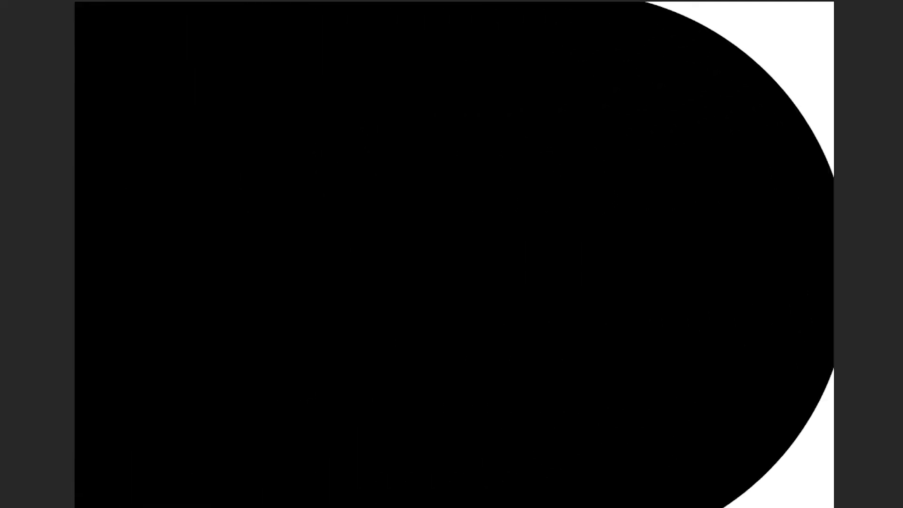
- Handwrite a large single-word title across the middle of the canvas and underline it
mouse_move(217, 163)
mouse_down()
mouse_move(161, 222)
mouse_move(159, 305)
mouse_up()
mouse_move(276, 159)
mouse_down()
mouse_move(284, 268)
mouse_move(345, 314)
mouse_up()
drag(396, 248, 444, 299)
drag(511, 149, 507, 301)
drag(539, 261, 536, 308)
drag(536, 233, 537, 240)
mouse_move(563, 261)
mouse_down()
mouse_move(566, 284)
mouse_move(618, 308)
mouse_up()
drag(682, 254, 731, 282)
drag(726, 250, 727, 258)
mouse_move(203, 354)
mouse_down()
mouse_move(498, 333)
mouse_move(582, 337)
mouse_up()
- Draw an unfilled circle about 676 by 681 px with a 1 px black stroke near the canvas's upper-left corner
drag(210, 110, 322, 221)
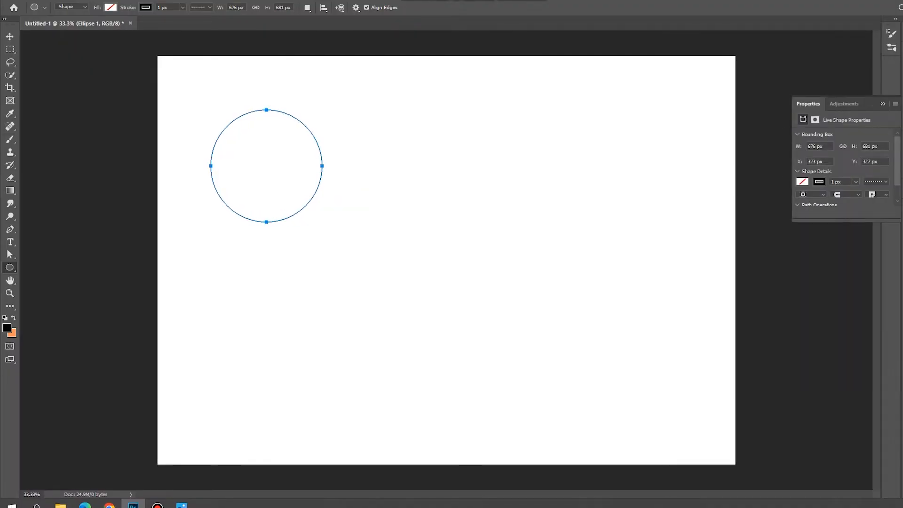
key(b)
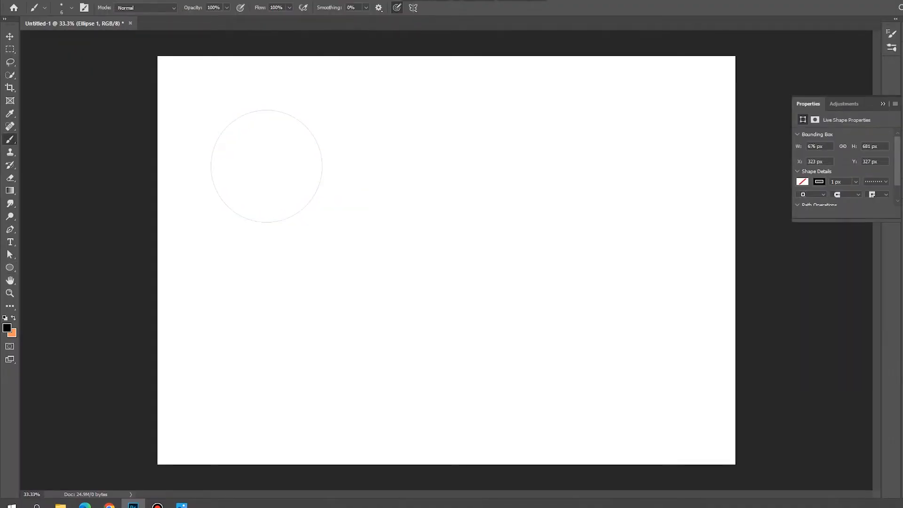
- Add a layer between Layer 0 and the ellipse, name it "colour", and make it active
key(F7)
click(882, 213)
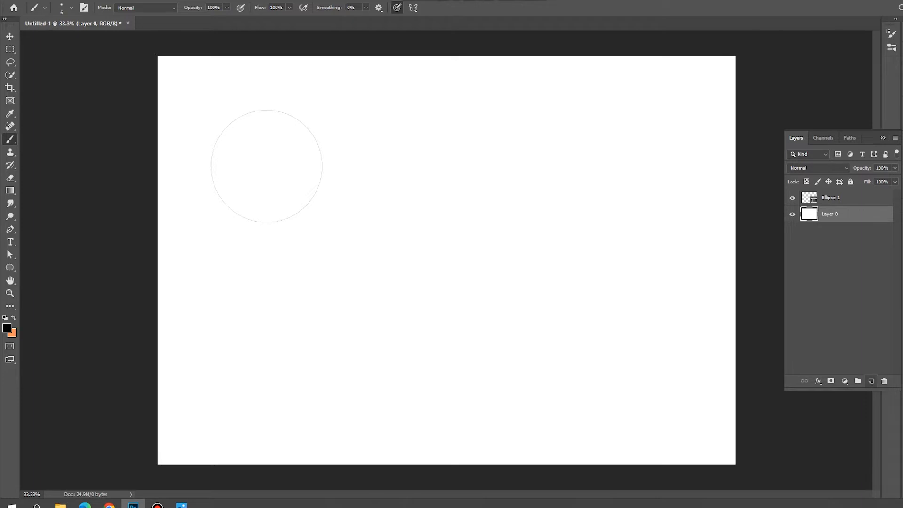
click(870, 381)
double_click(831, 214)
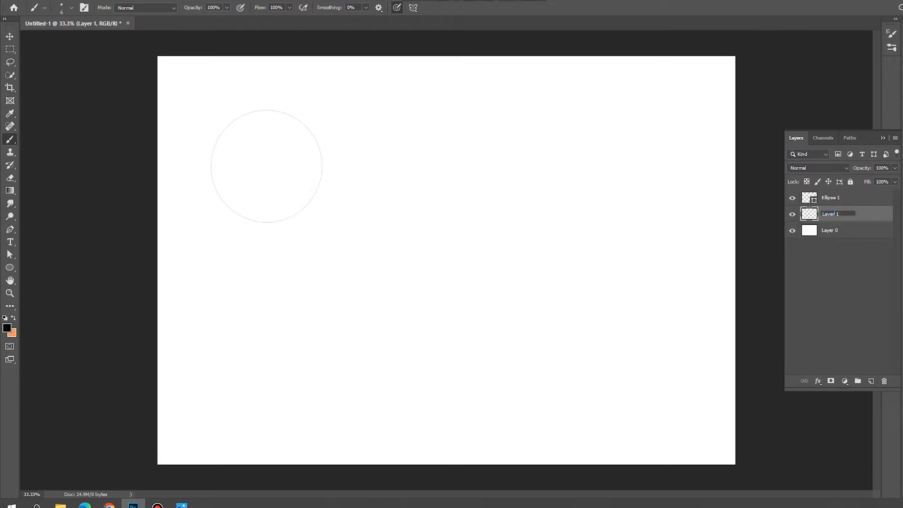
key(BackSpace)
key(Return)
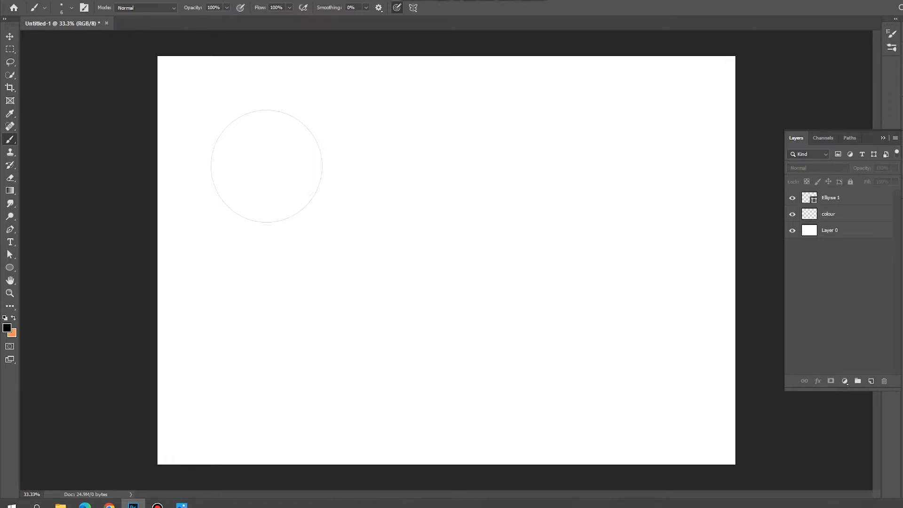
click(844, 214)
- Set the foreground color to the pale peach fdeacf
click(6, 327)
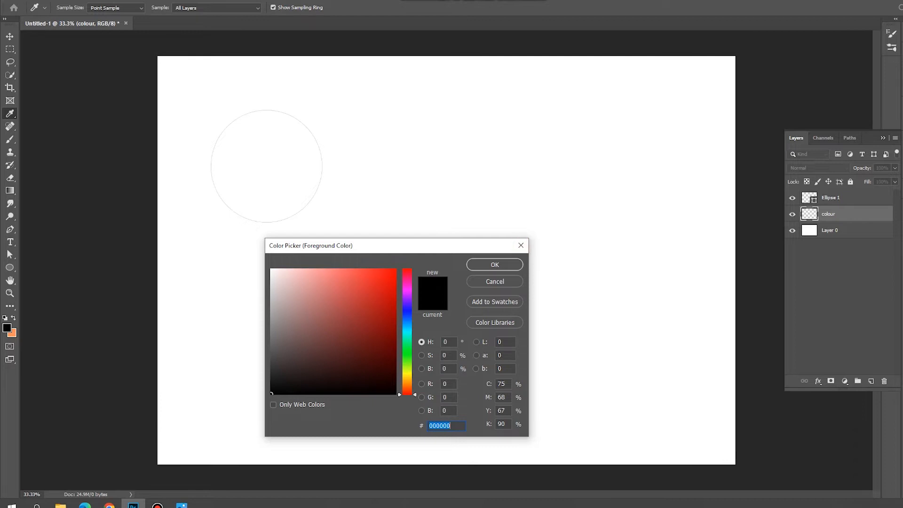
drag(407, 394, 406, 383)
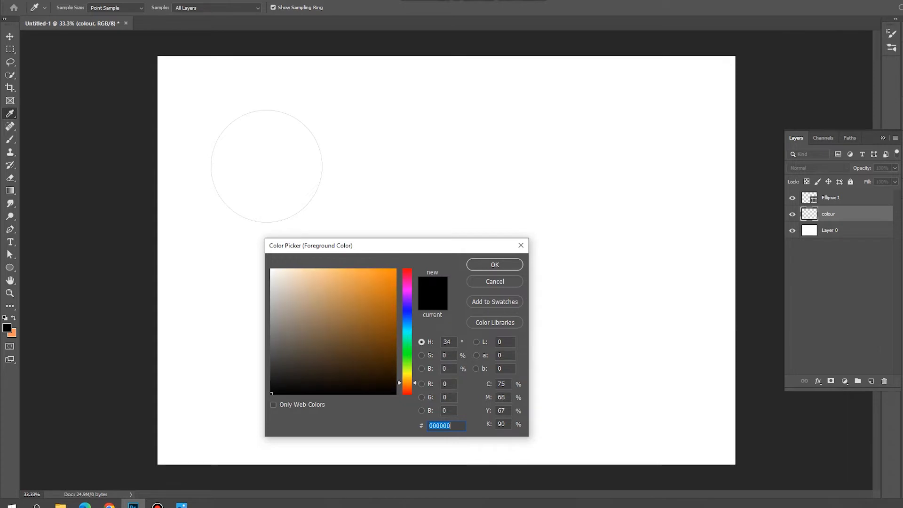
drag(407, 381, 407, 381)
text(fdeacf)
key(Return)
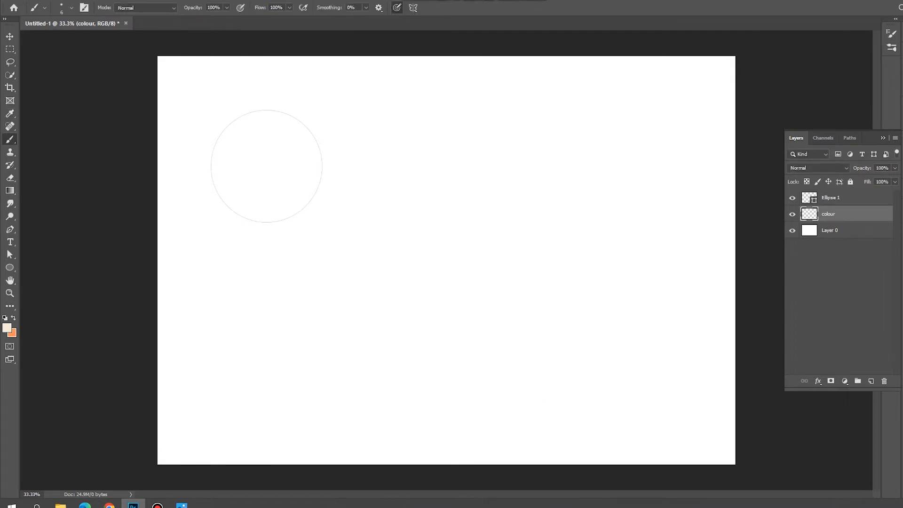
- Enlarge the brush to 40 px and dab the pale peach as the first swatch above the circle's left side
key(bracketright)
key(bracketright)
key(bracketright)
key(bracketright)
key(bracketright)
click(206, 92)
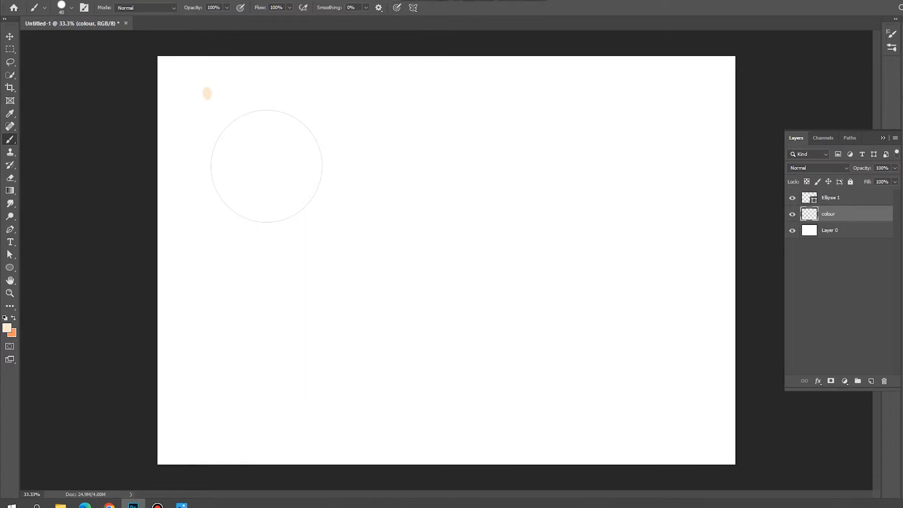
key(ctrl+z)
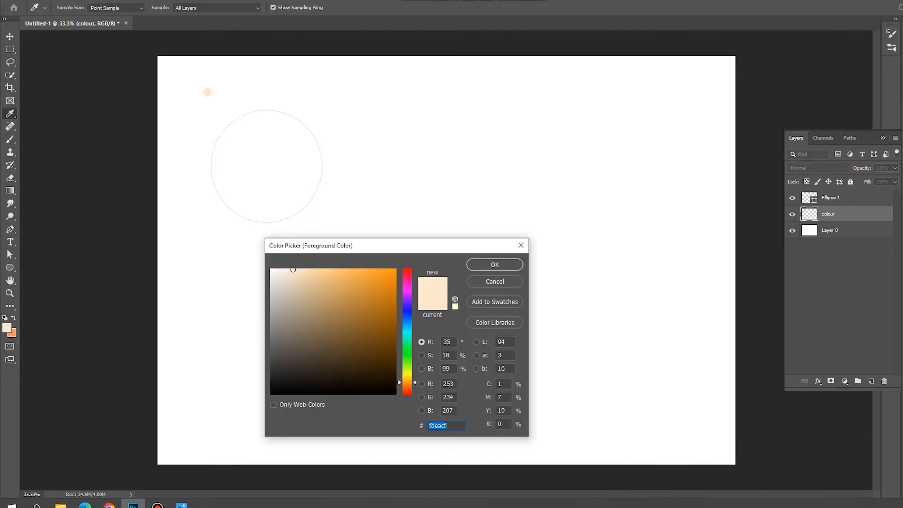
- Choose the darker tan e3c18f and dab it right of the first swatch, leaving room for one between them
drag(293, 269, 317, 282)
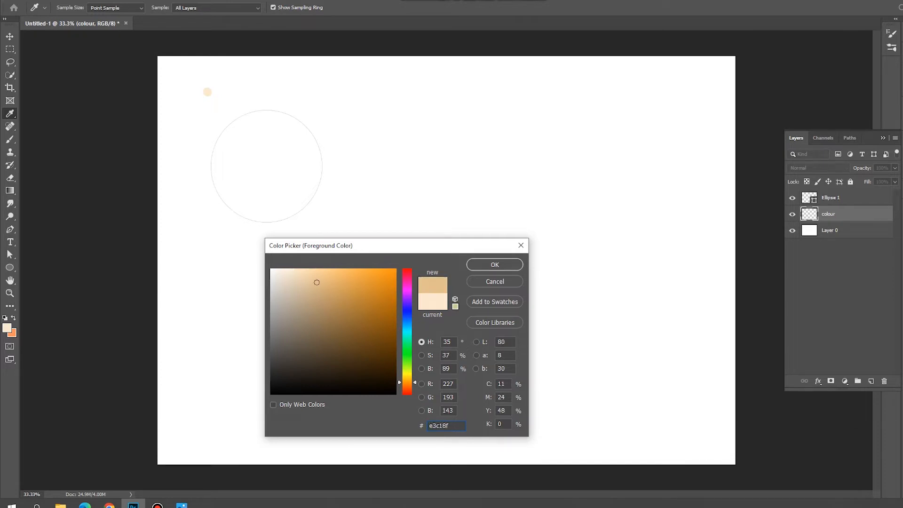
click(494, 265)
key(b)
click(223, 91)
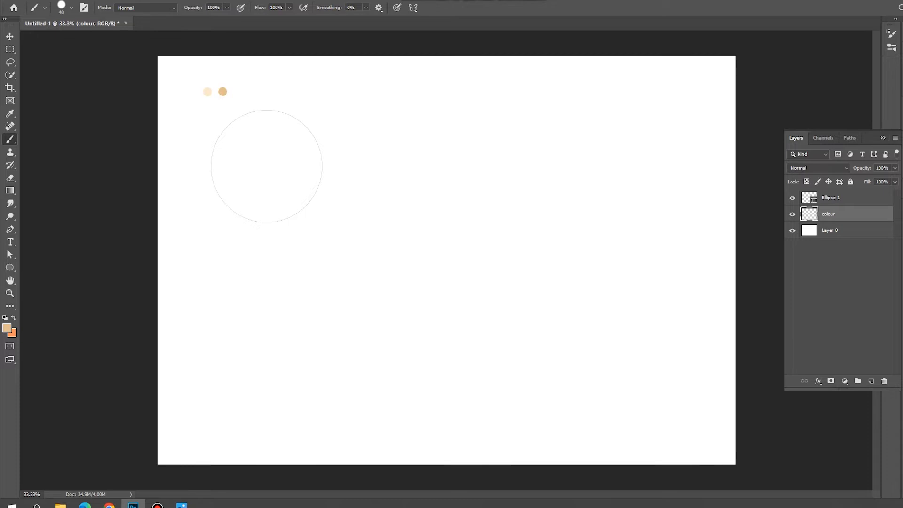
key(ctrl+z)
click(235, 91)
- Choose the intermediate tone f0d3a9 and dab it between the two existing swatches
click(7, 328)
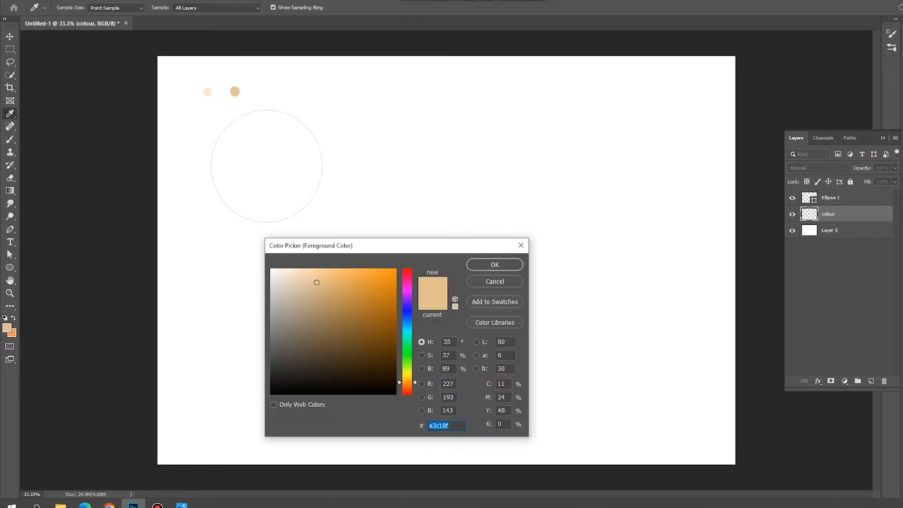
drag(316, 282, 307, 276)
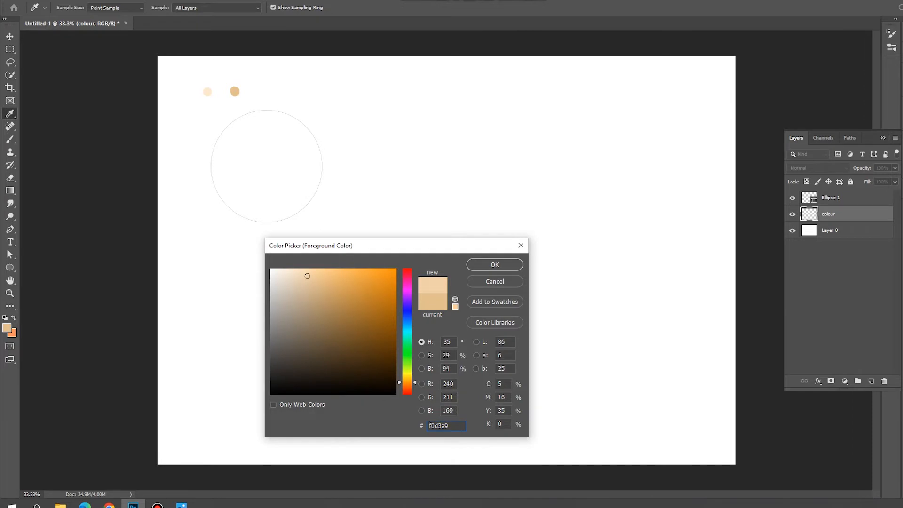
key(Return)
click(221, 92)
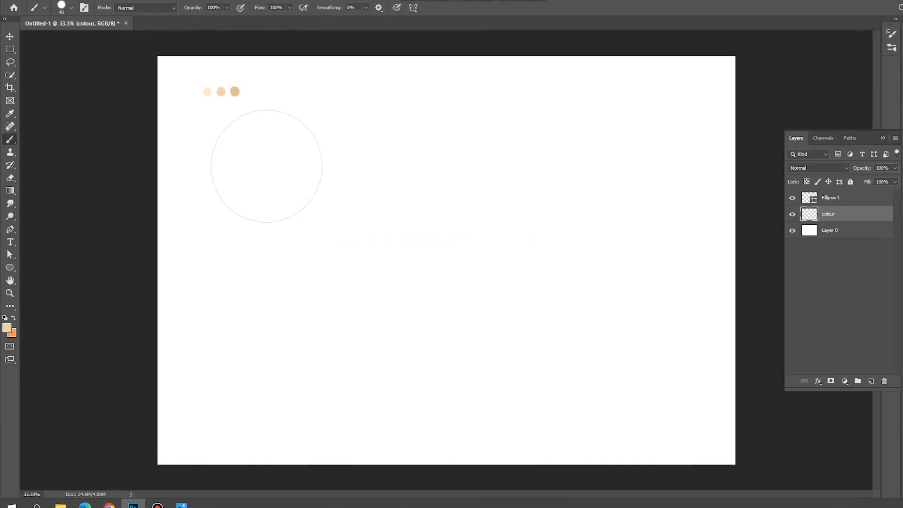
- Choose the darker tan c69b5f and dab it as the fourth swatch in the row
click(7, 328)
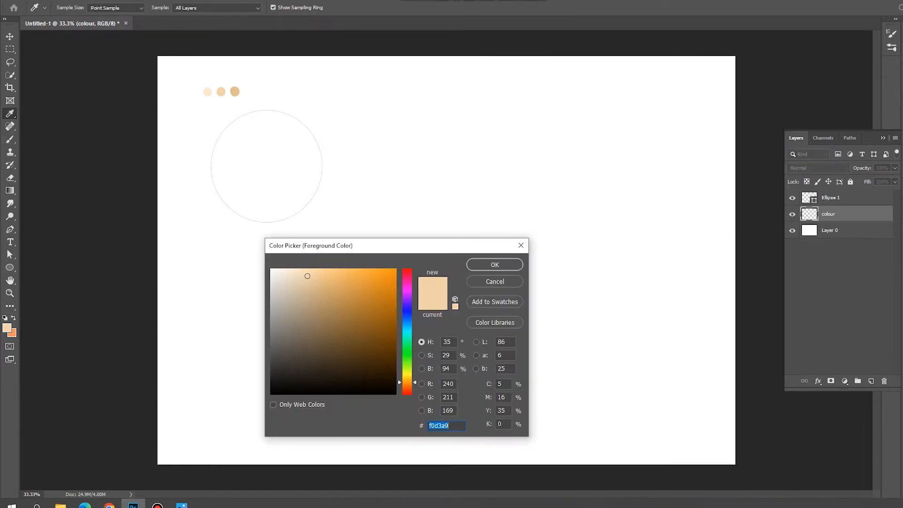
click(335, 297)
key(Return)
click(251, 91)
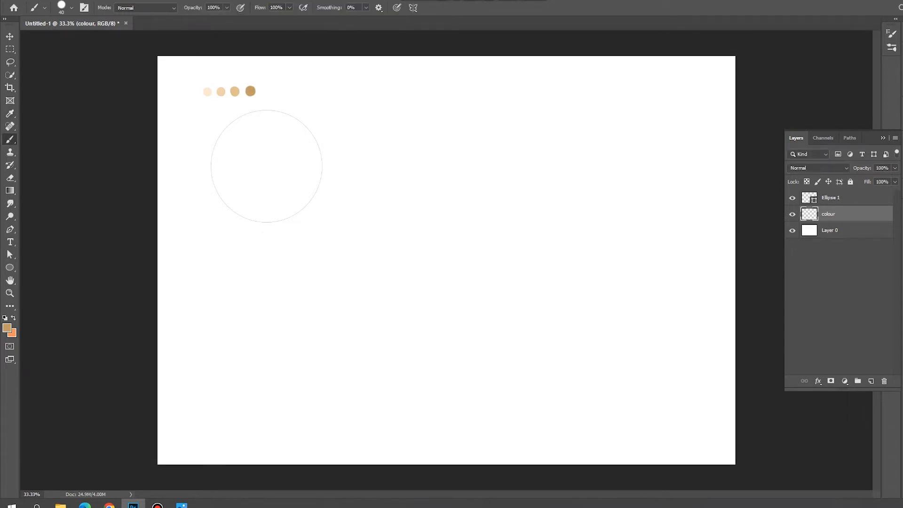
- Choose the brown a9772e and dab it as the fifth swatch in the row
click(6, 327)
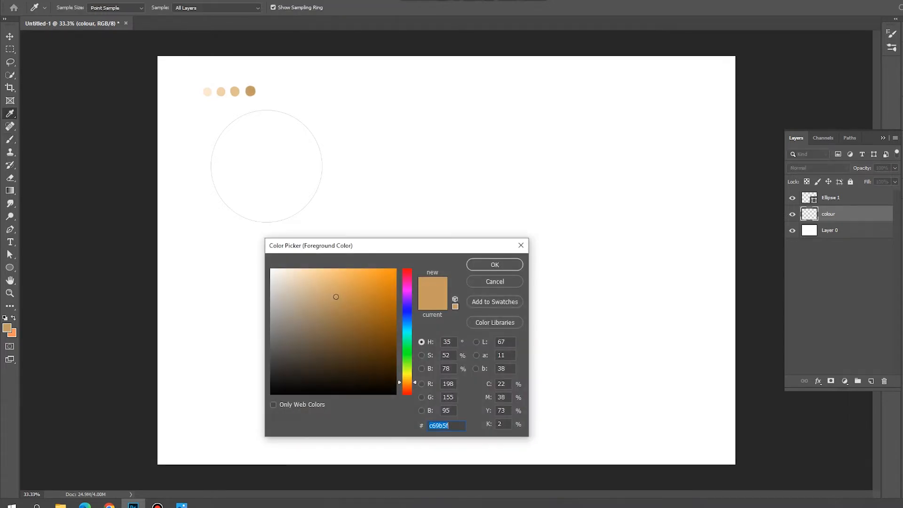
click(361, 311)
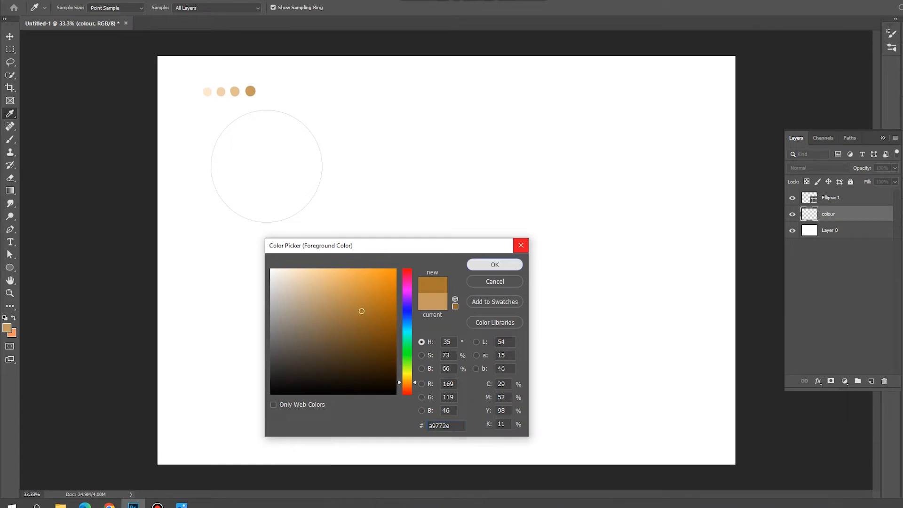
key(Return)
click(266, 91)
- Choose a darker, more saturated brown of the same hue and dab it as the sixth swatch
click(6, 328)
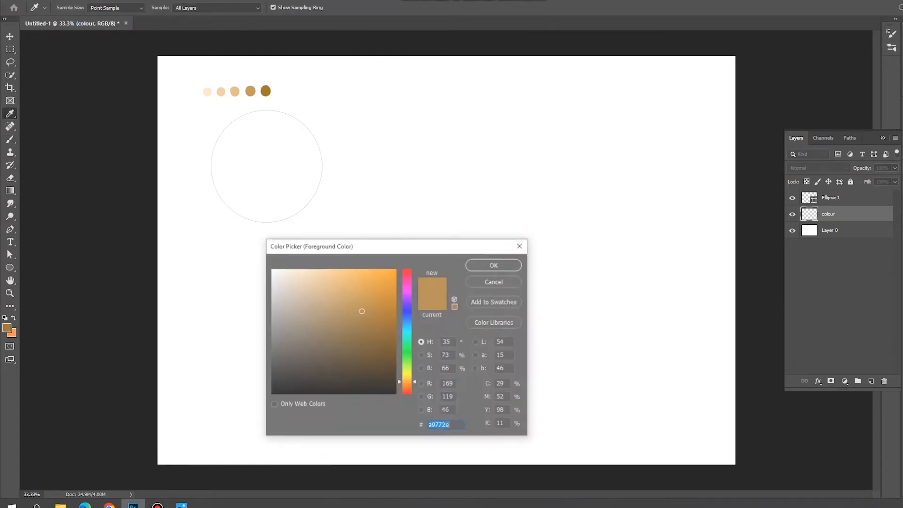
click(381, 324)
key(Return)
click(282, 91)
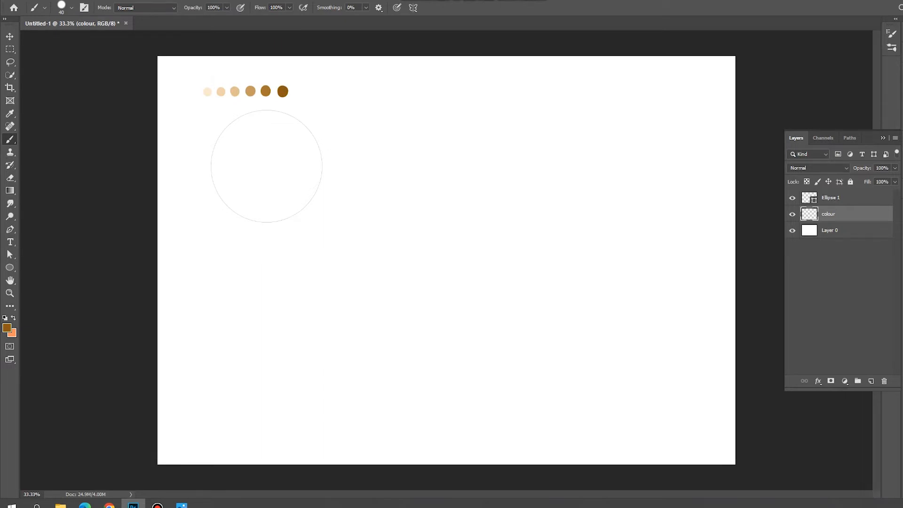
- Choose a very dark brown and dab it as the seventh swatch, completing the light-to-dark row
click(6, 327)
click(385, 336)
key(Return)
click(298, 92)
click(300, 91)
- Sketch a small black cone-shaped light source with three rays above and left of the circle, aimed at it
key(ctrl+plus)
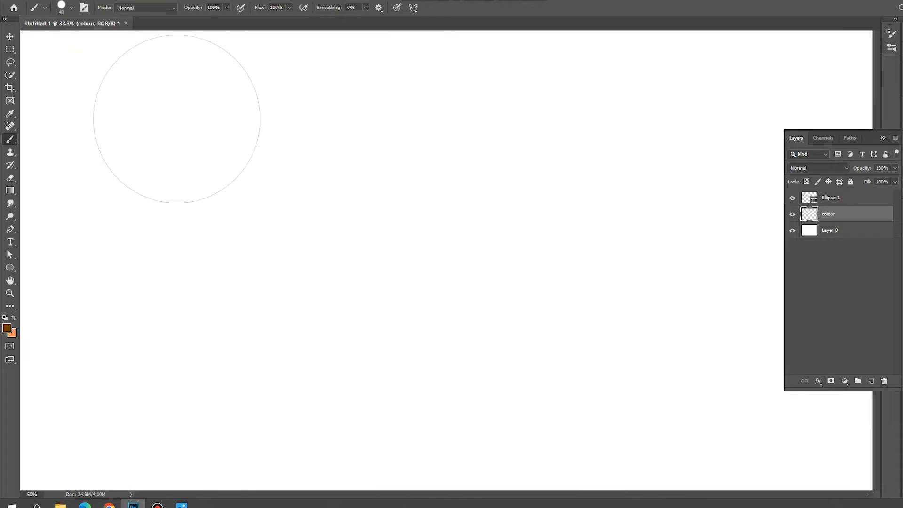
drag(329, 188, 464, 373)
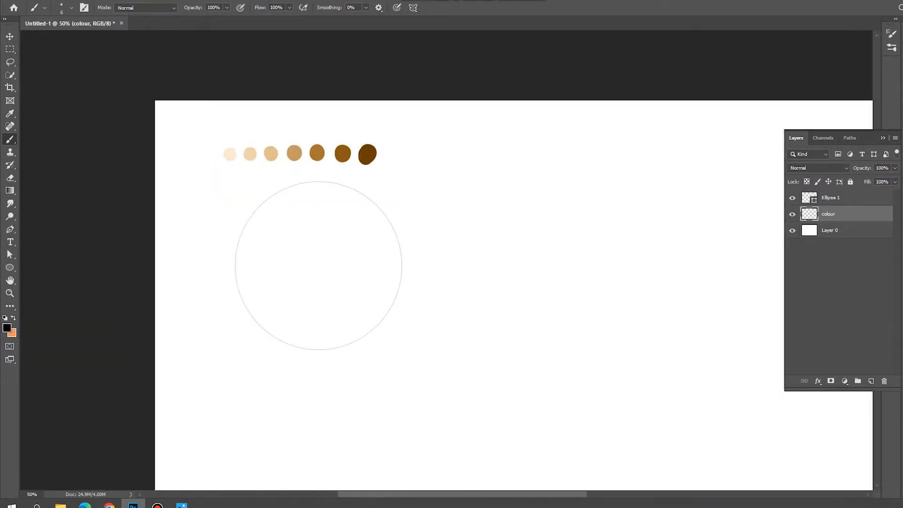
mouse_move(191, 163)
mouse_down()
mouse_move(176, 182)
mouse_move(195, 165)
mouse_move(168, 156)
mouse_move(196, 164)
mouse_move(193, 222)
mouse_up()
key(ctrl+z)
mouse_move(211, 167)
mouse_down()
mouse_move(241, 171)
mouse_move(216, 200)
mouse_up()
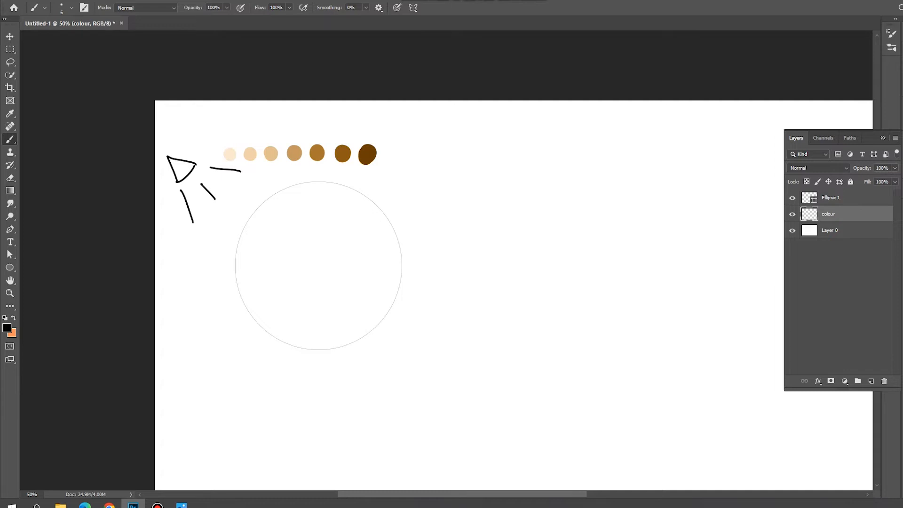
- Paint a thick crescent shadow inside the circle's lower-right edge using the darkest brown and a 50 px brush
right_click(9, 139)
click(47, 139)
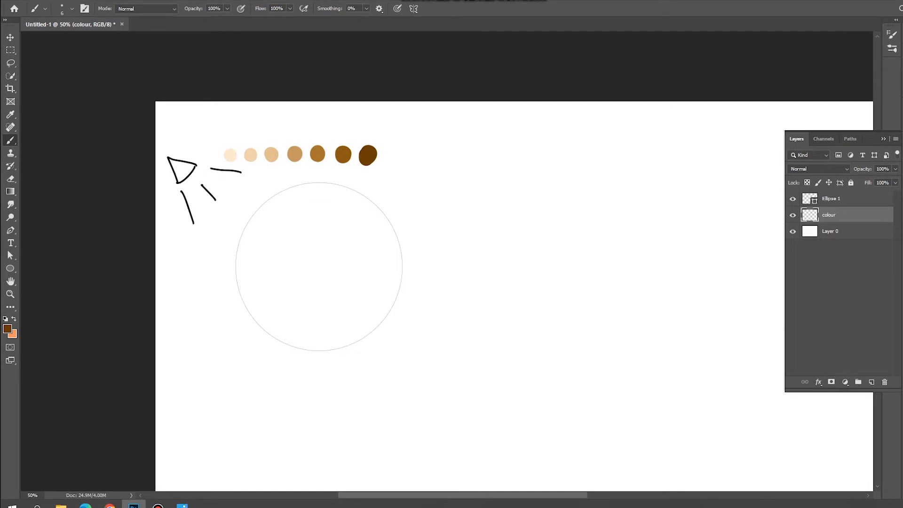
key(bracketright)
key(bracketright)
key(bracketright)
mouse_move(377, 223)
mouse_down()
mouse_move(384, 284)
mouse_move(362, 322)
mouse_move(315, 342)
mouse_move(283, 334)
mouse_move(262, 315)
mouse_move(287, 336)
mouse_move(323, 341)
mouse_move(378, 310)
mouse_move(395, 268)
mouse_move(380, 219)
mouse_move(381, 270)
mouse_move(359, 313)
mouse_move(294, 326)
mouse_move(356, 294)
mouse_move(370, 224)
mouse_move(365, 206)
mouse_move(365, 238)
mouse_move(306, 310)
mouse_move(350, 275)
mouse_up()
key(ctrl+z)
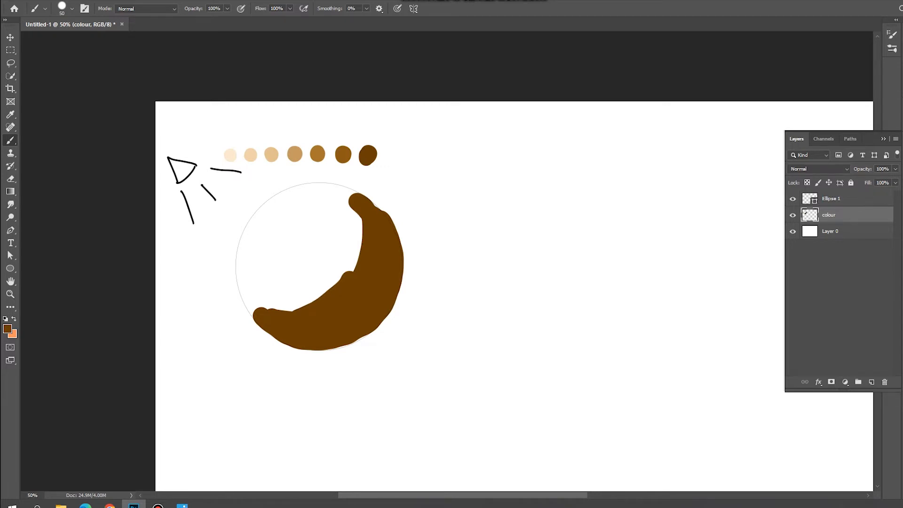
- Sample the sixth and fifth swatches in turn, painting a lighter crescent band with each along the shadow's inner edge
alt+click(343, 154)
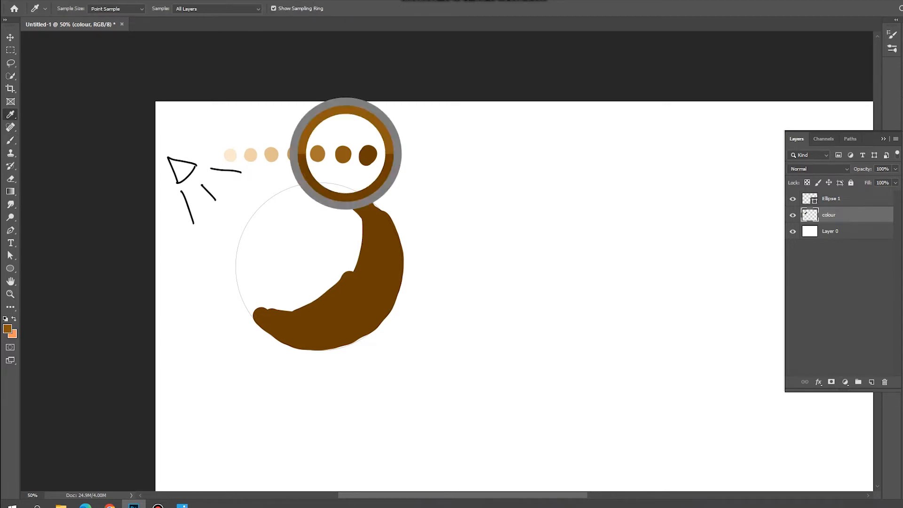
mouse_move(345, 198)
mouse_down()
mouse_move(359, 228)
mouse_move(354, 271)
mouse_move(300, 304)
mouse_move(261, 310)
mouse_move(324, 306)
mouse_move(366, 272)
mouse_move(371, 221)
mouse_move(360, 198)
mouse_up()
mouse_move(263, 318)
mouse_down()
mouse_move(331, 311)
mouse_move(376, 261)
mouse_move(382, 235)
mouse_up()
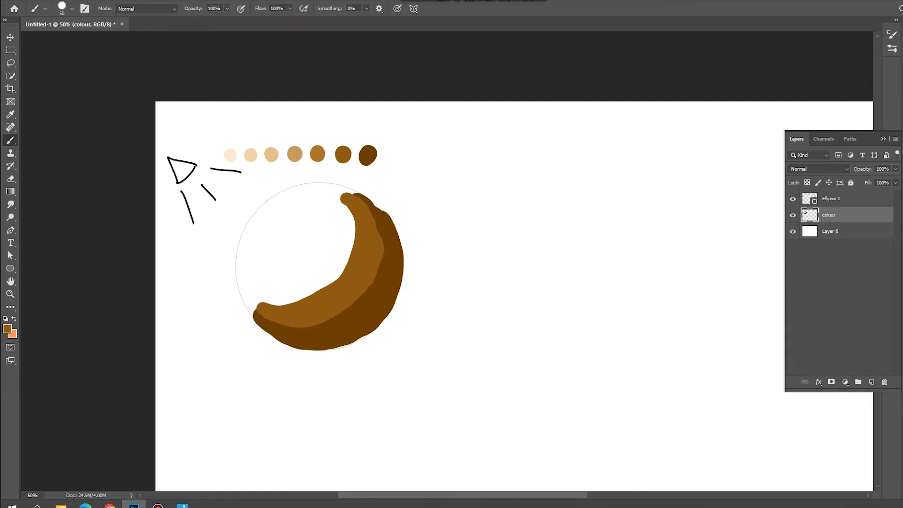
alt+click(317, 154)
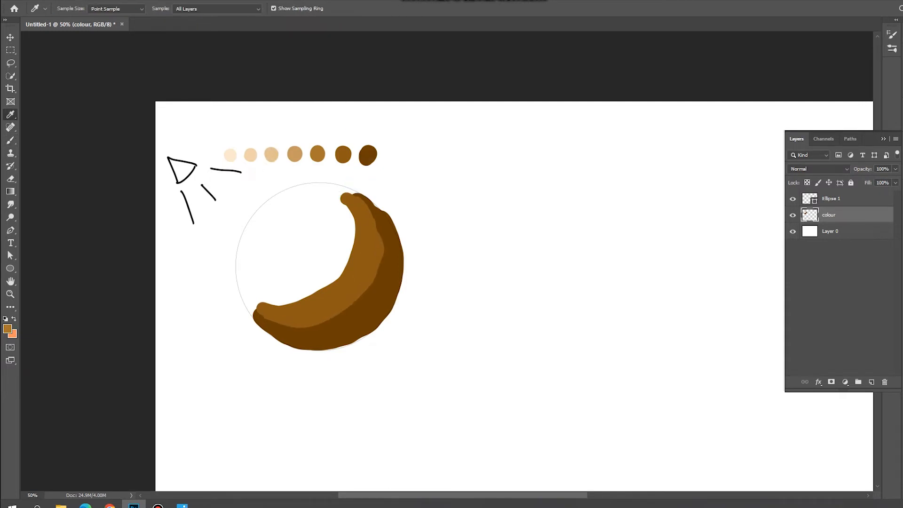
mouse_move(338, 197)
mouse_down()
mouse_move(352, 233)
mouse_move(345, 273)
mouse_move(311, 294)
mouse_move(249, 297)
mouse_up()
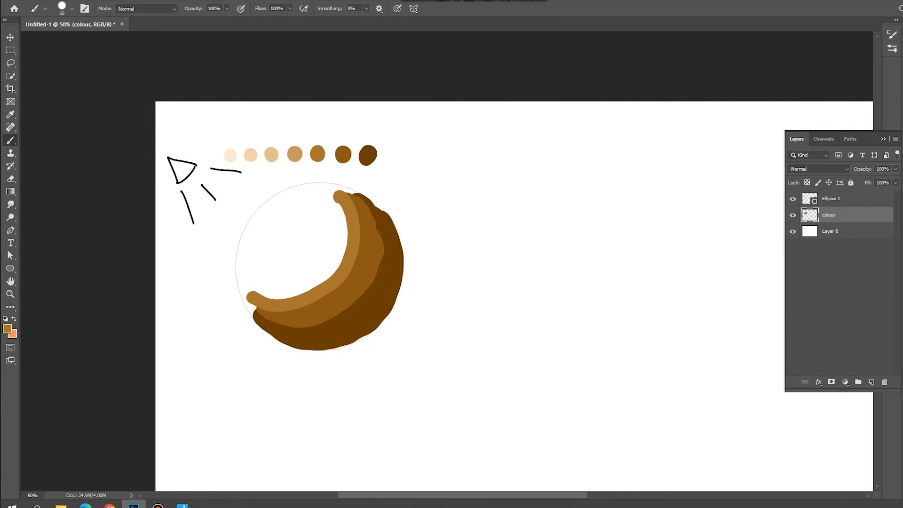
- Sample the fourth swatch and paint a tan crescent band along the inner edge of the brown bands
key(alt)
alt+click(295, 153)
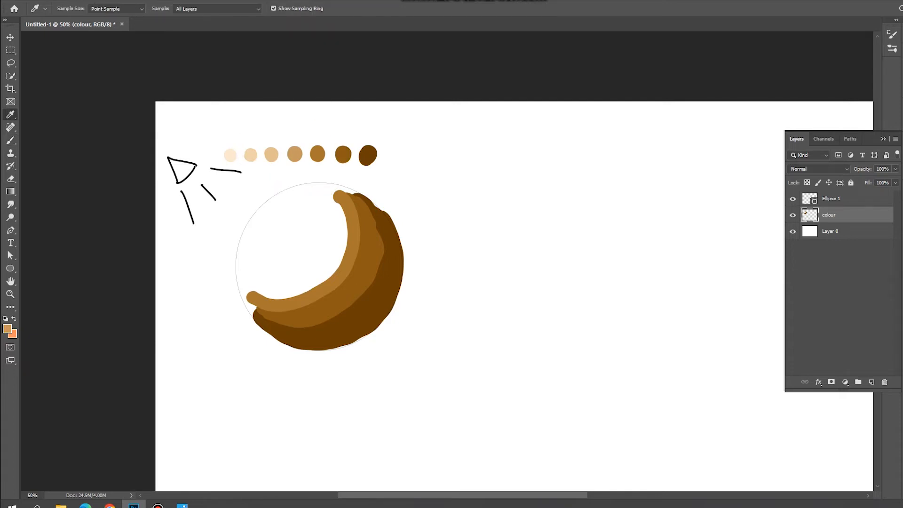
mouse_move(243, 296)
mouse_down()
mouse_move(271, 305)
mouse_move(333, 273)
mouse_move(346, 233)
mouse_move(328, 187)
mouse_up()
mouse_move(243, 294)
mouse_down()
mouse_move(288, 291)
mouse_move(340, 249)
mouse_move(328, 196)
mouse_up()
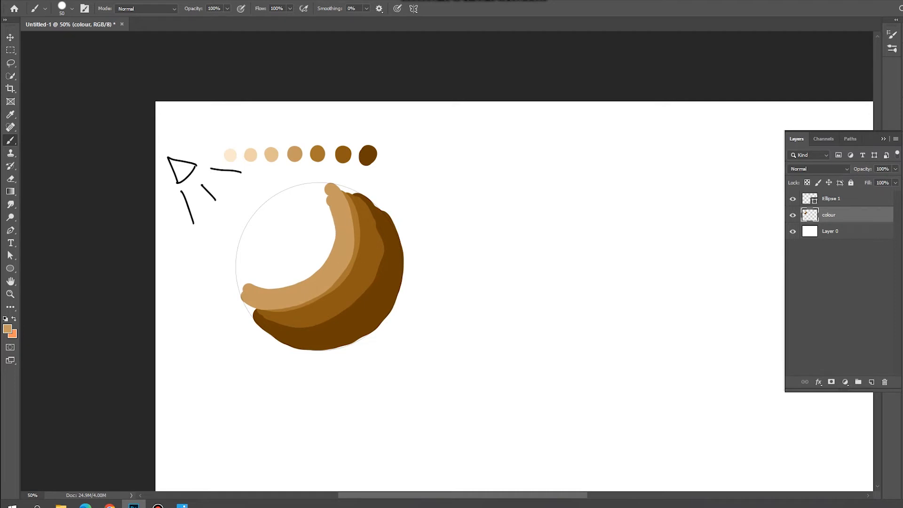
- Sample the third swatch and paint a light tan crescent along the tan band's inner edge, extending both ends to the circle's outline
key(i)
click(270, 155)
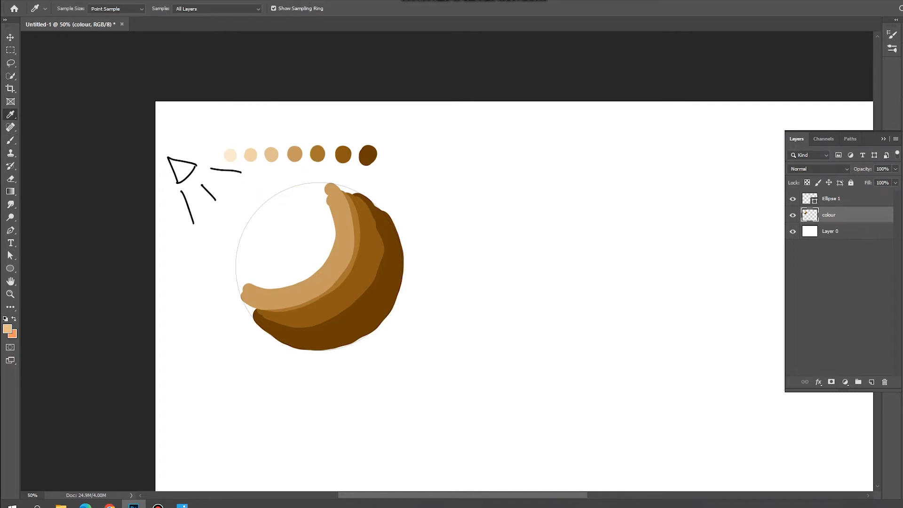
key(b)
mouse_move(243, 280)
mouse_down()
mouse_move(266, 286)
mouse_move(302, 274)
mouse_move(335, 242)
mouse_move(328, 203)
mouse_move(293, 267)
mouse_move(316, 200)
mouse_move(258, 274)
mouse_move(284, 261)
mouse_move(308, 277)
mouse_move(287, 285)
mouse_up()
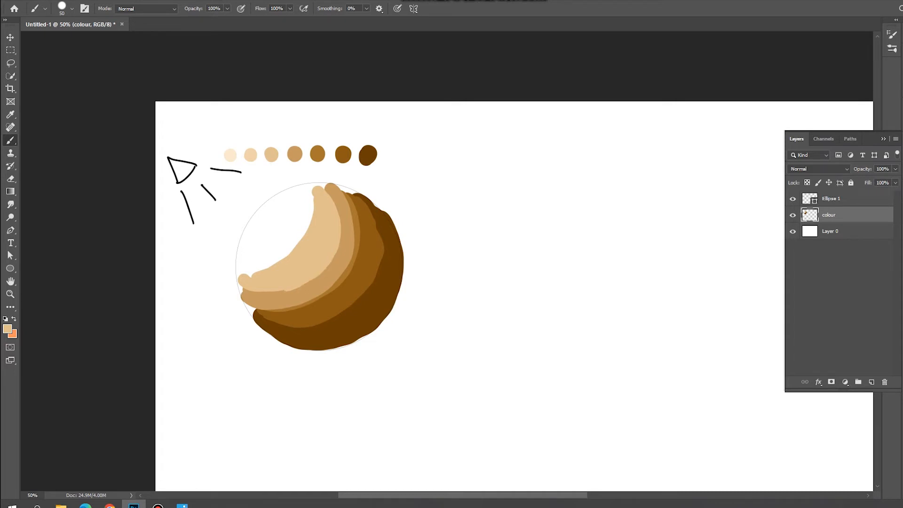
drag(242, 280, 245, 293)
drag(317, 188, 331, 189)
- Sample the second swatch and paint a paler crescent band along the inner edge of the light tan band
key(i)
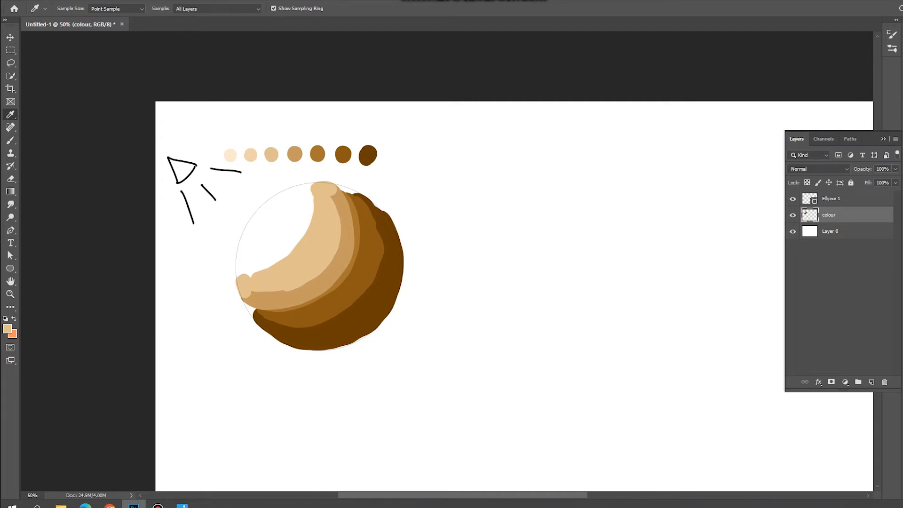
click(250, 155)
key(b)
drag(306, 194, 292, 249)
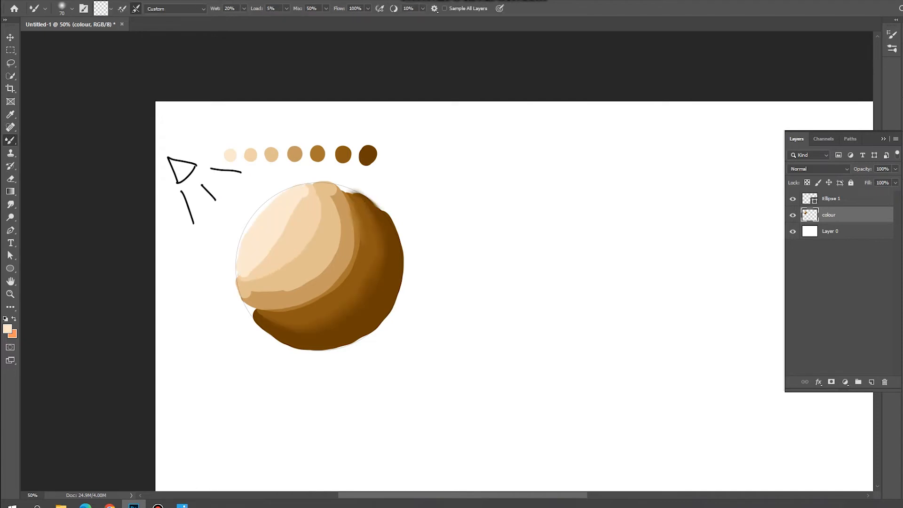
- Blend the sphere's tonal bands into each other with the Mixer Brush, enlarging it to 100 px
mouse_move(362, 242)
mouse_down()
mouse_move(325, 296)
mouse_move(282, 307)
mouse_move(303, 305)
mouse_move(349, 269)
mouse_move(297, 310)
mouse_move(247, 308)
mouse_move(244, 296)
mouse_move(263, 305)
mouse_move(242, 273)
mouse_move(261, 288)
mouse_move(299, 289)
mouse_move(339, 231)
mouse_move(333, 191)
mouse_up()
key(bracketright)
mouse_move(305, 291)
mouse_down()
mouse_move(285, 291)
mouse_move(335, 285)
mouse_move(347, 197)
mouse_move(334, 282)
mouse_move(280, 310)
mouse_move(324, 297)
mouse_move(275, 318)
mouse_move(270, 333)
mouse_move(330, 332)
mouse_up()
mouse_move(292, 311)
mouse_down()
mouse_move(332, 289)
mouse_move(352, 198)
mouse_move(339, 191)
mouse_move(339, 224)
mouse_move(324, 202)
mouse_move(296, 251)
mouse_move(276, 238)
mouse_move(268, 245)
mouse_move(265, 207)
mouse_up()
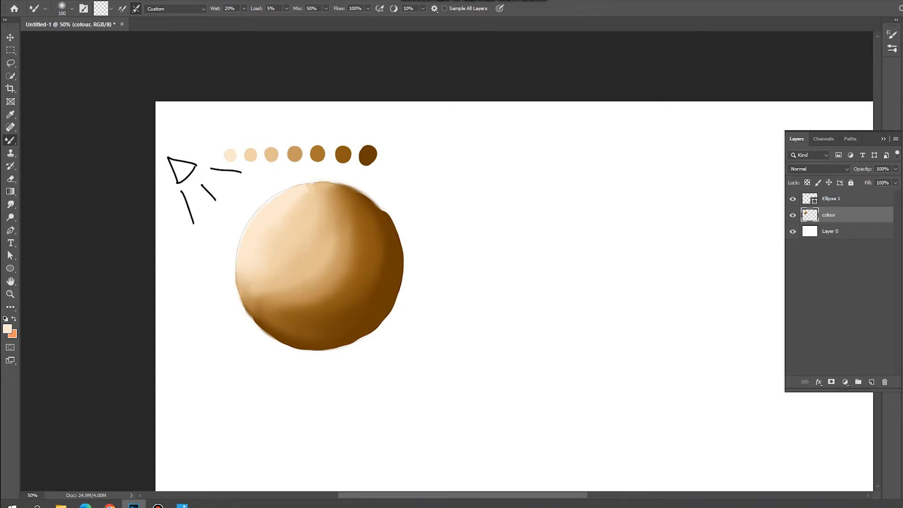
mouse_move(314, 189)
mouse_down()
mouse_move(340, 192)
mouse_move(312, 194)
mouse_move(328, 196)
mouse_move(332, 212)
mouse_up()
mouse_move(245, 277)
mouse_down()
mouse_move(258, 296)
mouse_move(259, 268)
mouse_up()
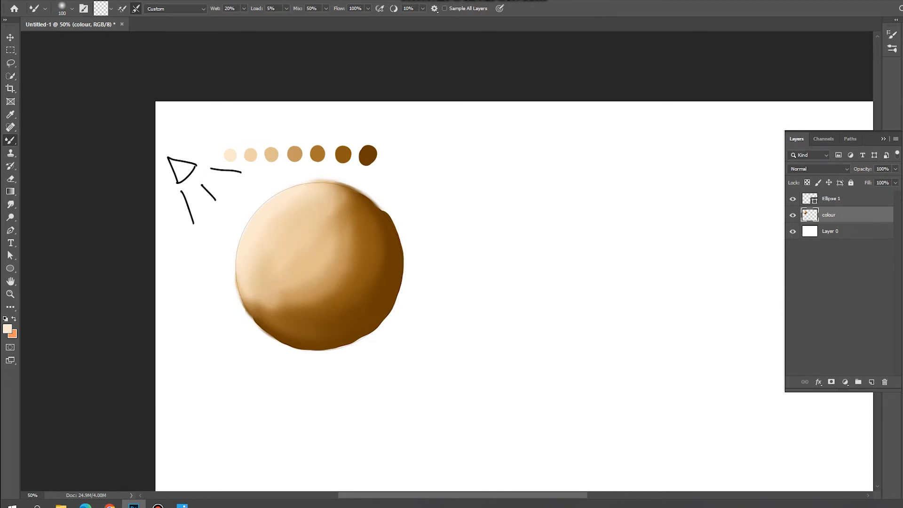
- Smooth the sphere's light-to-dark transition and its lower-left and upper-right shadow edges with a 175 px Mixer Brush
key(ctrl+plus)
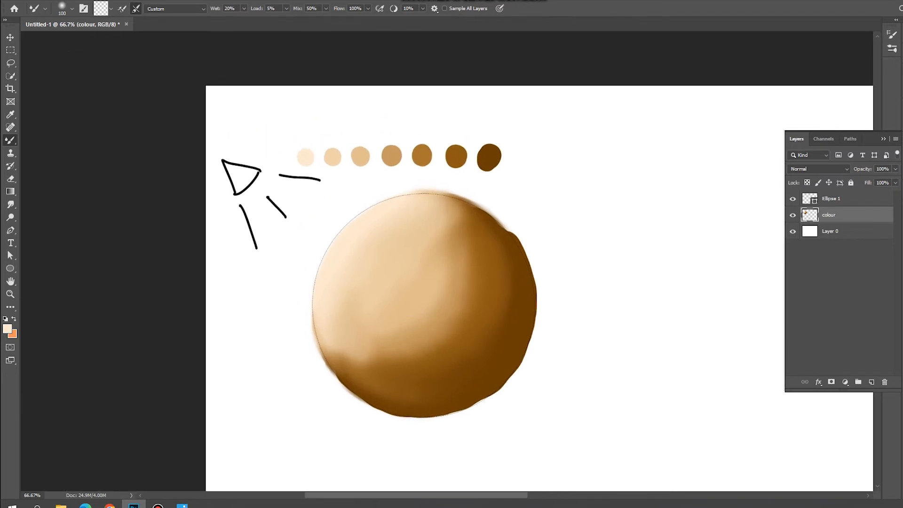
key(ctrl+minus)
key(ctrl+plus)
key(ctrl+plus)
mouse_move(324, 399)
mouse_down()
mouse_move(275, 423)
mouse_move(258, 381)
mouse_up()
mouse_move(383, 416)
mouse_down()
mouse_move(442, 371)
mouse_move(472, 282)
mouse_move(429, 314)
mouse_move(453, 233)
mouse_move(499, 188)
mouse_move(472, 235)
mouse_move(395, 311)
mouse_move(338, 315)
mouse_up()
mouse_move(296, 381)
mouse_down()
mouse_move(334, 258)
mouse_move(405, 278)
mouse_up()
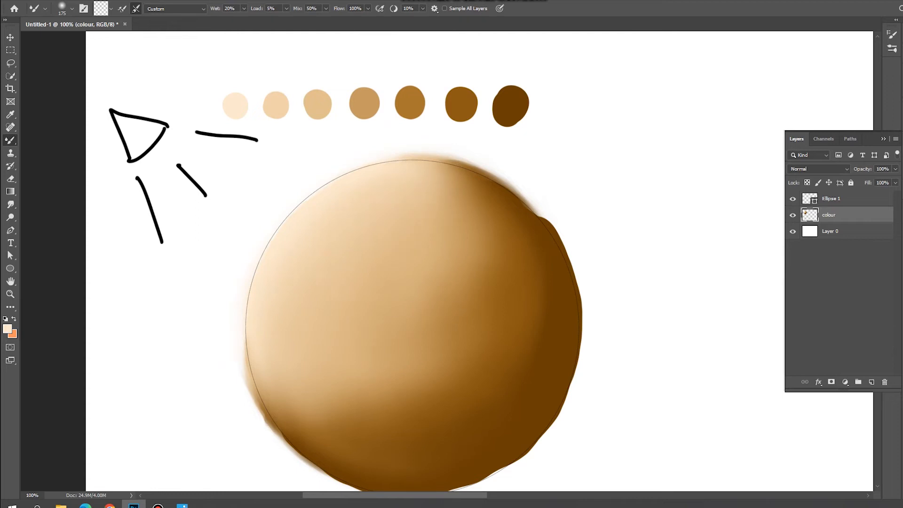
drag(470, 254, 506, 198)
drag(545, 339, 536, 254)
mouse_move(418, 394)
mouse_down()
mouse_move(314, 442)
mouse_move(341, 407)
mouse_up()
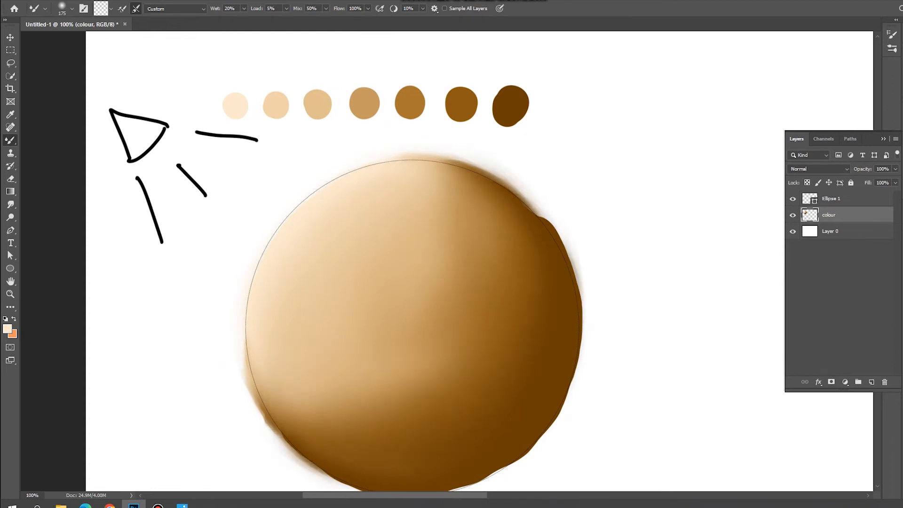
- Soften the remaining hard transitions near the sphere's lower-left edge, upper-right edge and centre with the Mixer Brush
key(ctrl+minus)
key(ctrl+minus)
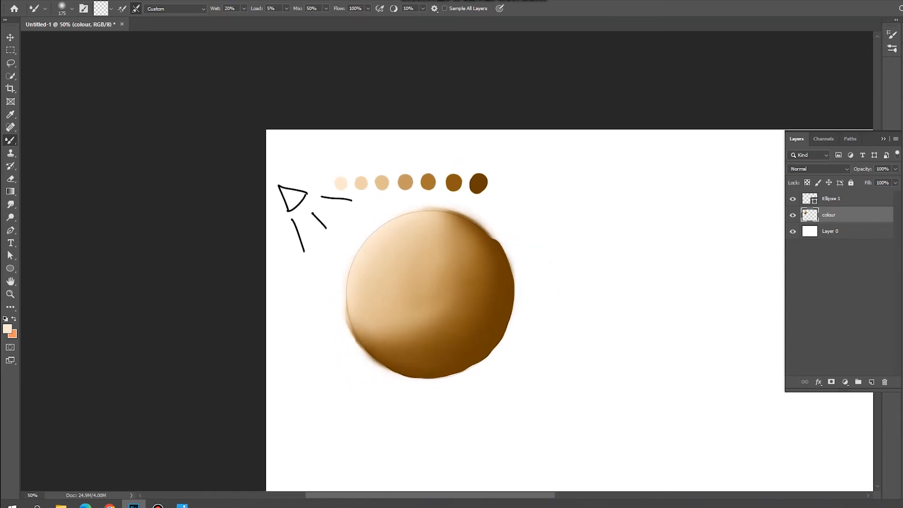
drag(391, 320, 371, 326)
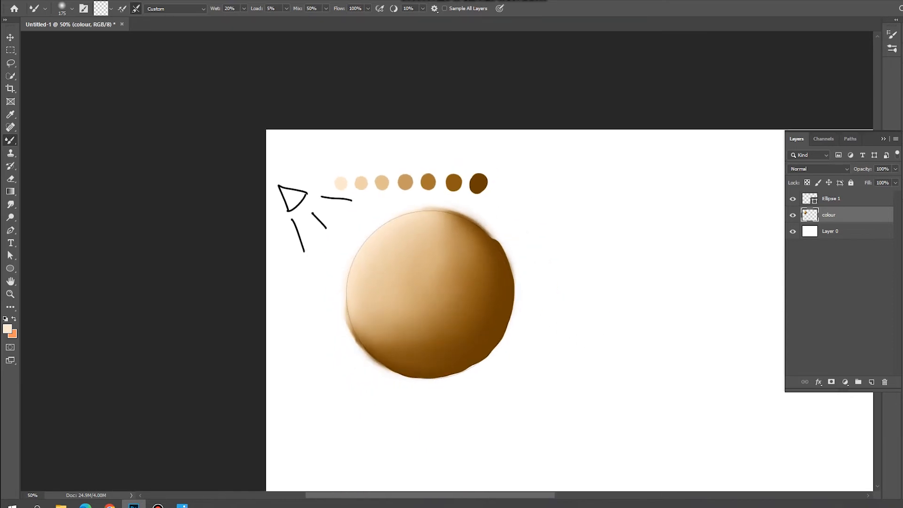
mouse_move(463, 223)
mouse_down()
mouse_move(440, 216)
mouse_move(447, 230)
mouse_up()
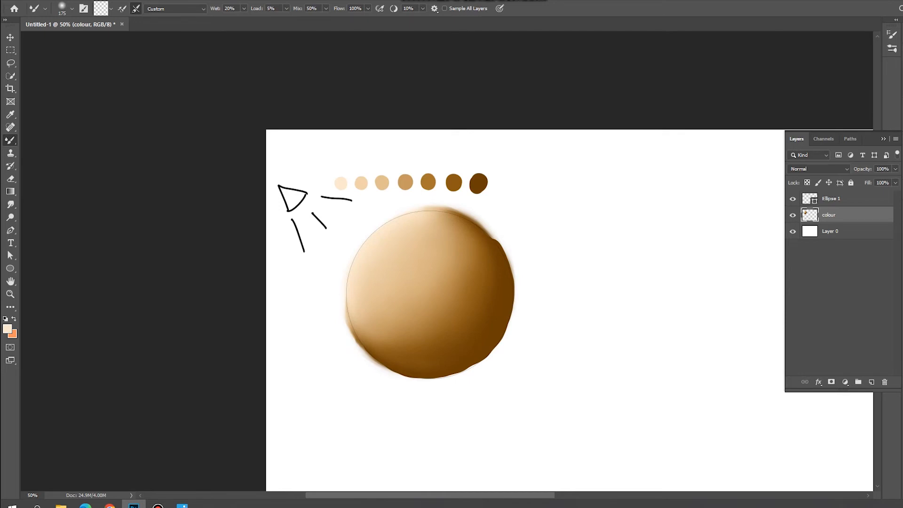
drag(430, 291, 273, 267)
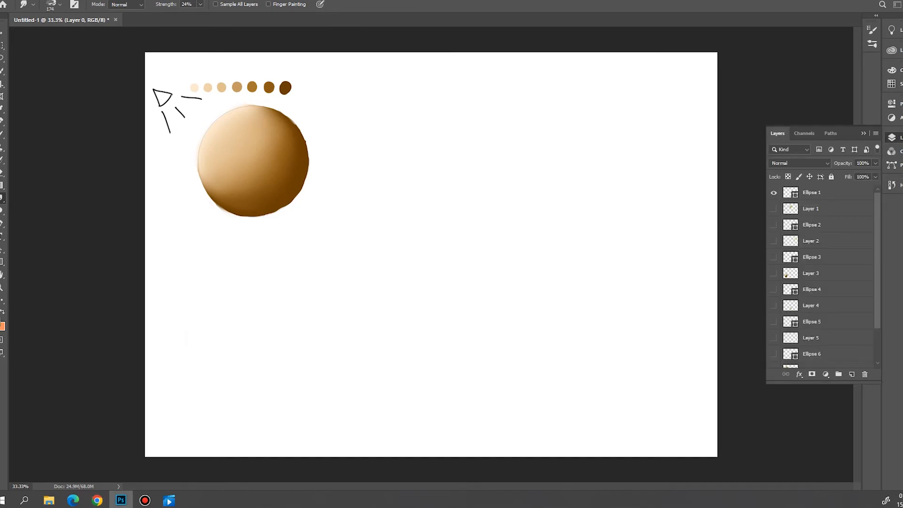
- Show the Ellipse 2 and Layer 1 layers with the second shaded sphere and its palette
click(772, 224)
click(772, 209)
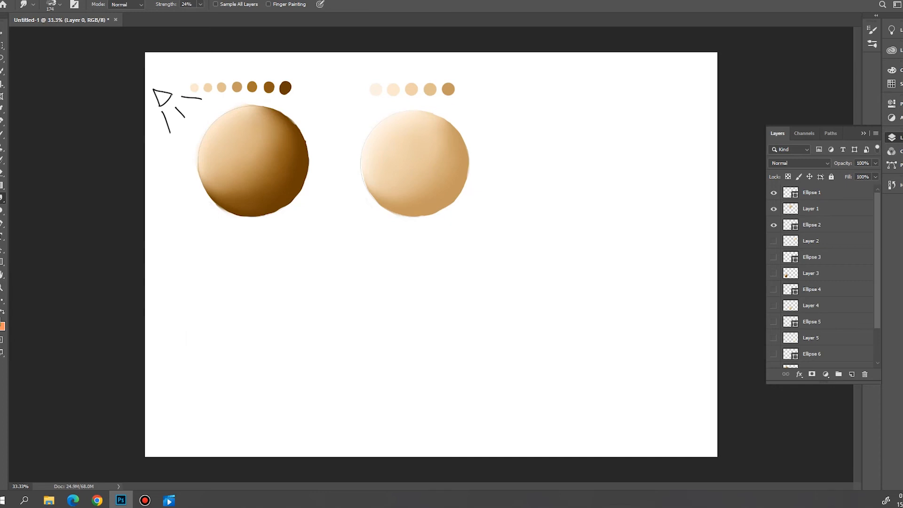
- Set the Smudge tool's brush tip to the Soft Round preset
click(59, 4)
scroll(58, 123, up, 5)
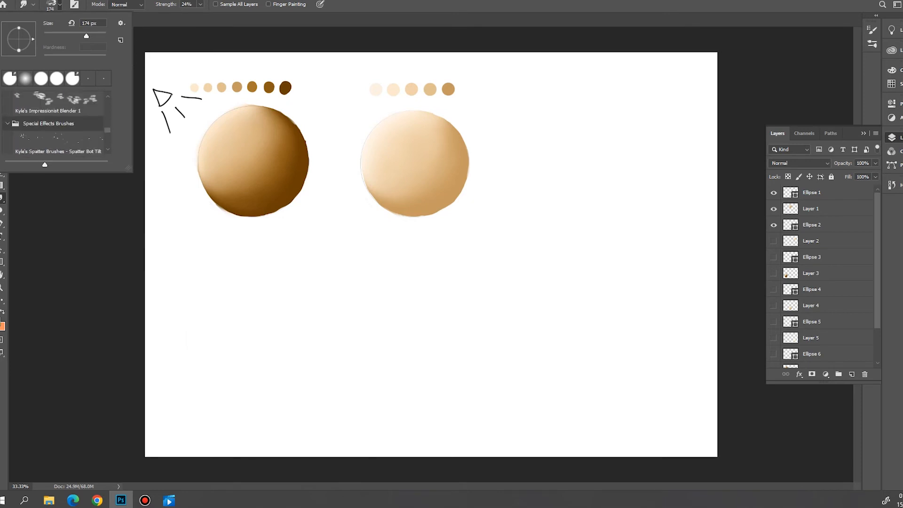
scroll(58, 124, up, 10)
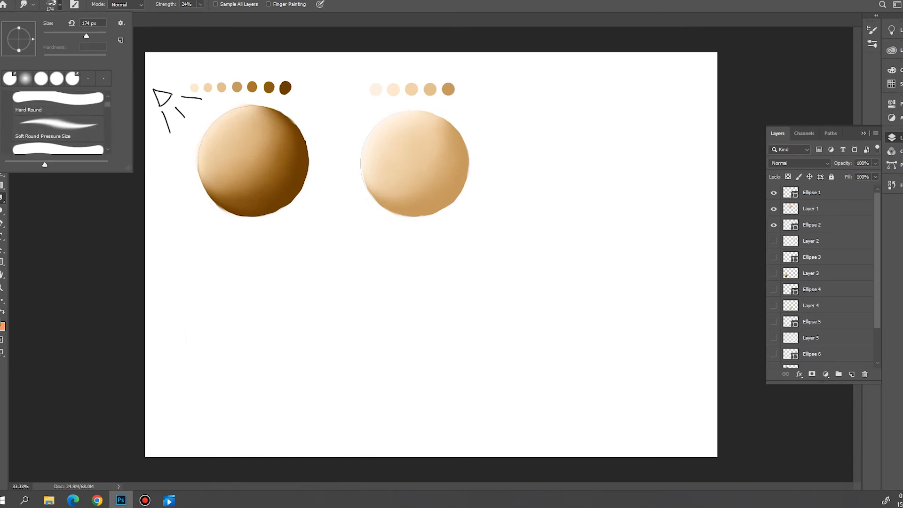
click(58, 119)
- Look through the Wet Media brush presets for tips suited to blending
scroll(58, 124, down, 6)
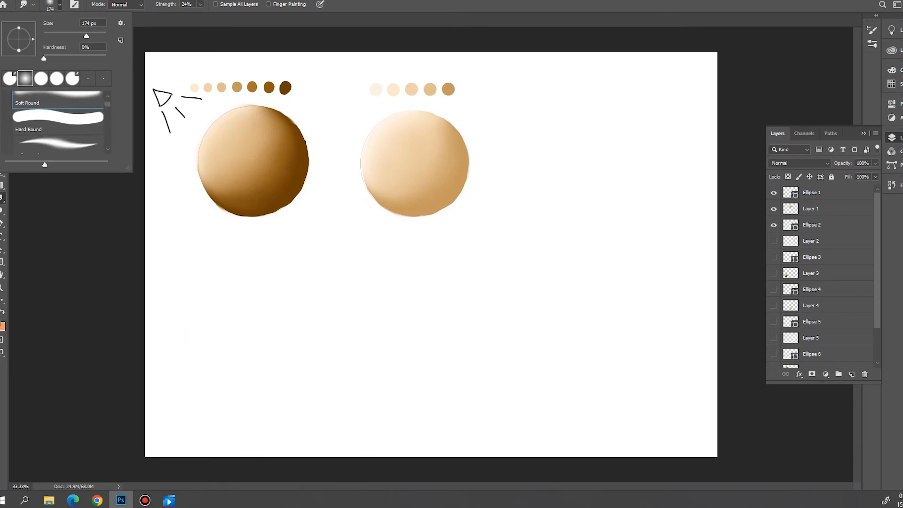
scroll(58, 123, down, 1)
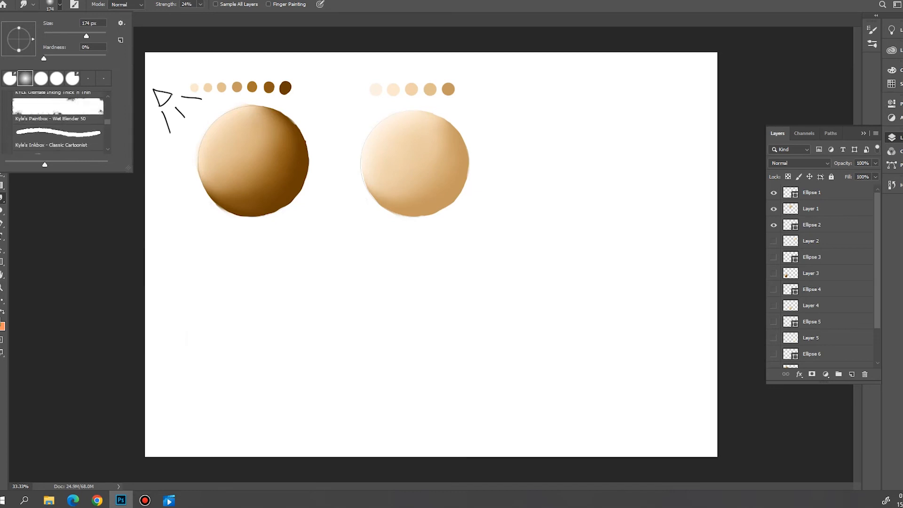
scroll(58, 123, down, 3)
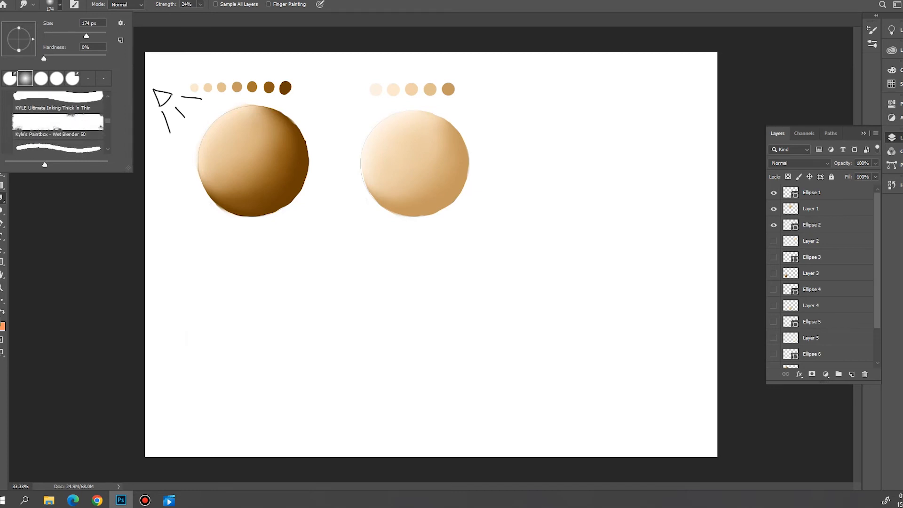
scroll(57, 123, down, 4)
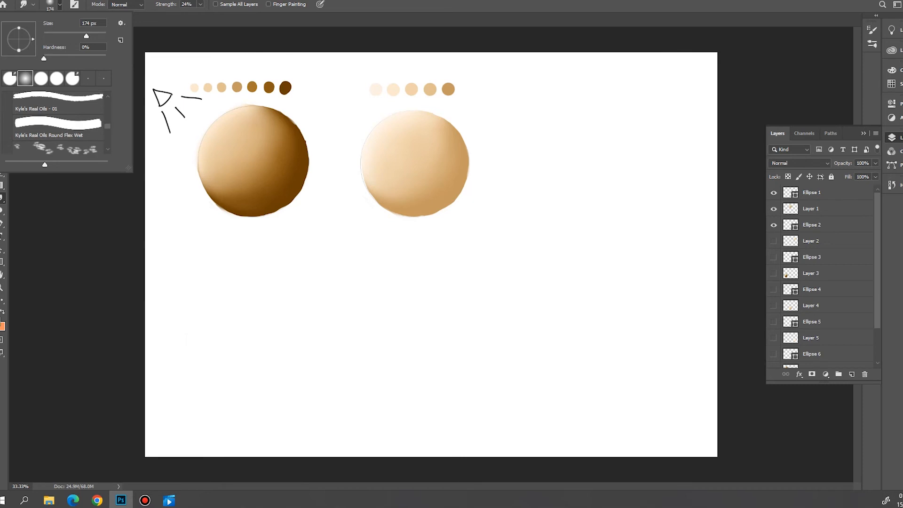
scroll(58, 124, down, 5)
scroll(58, 123, up, 1)
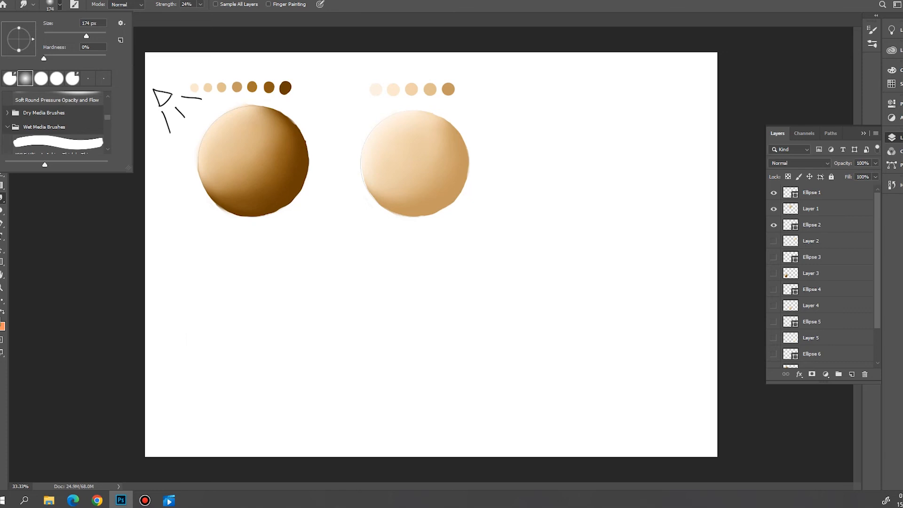
scroll(58, 124, up, 1)
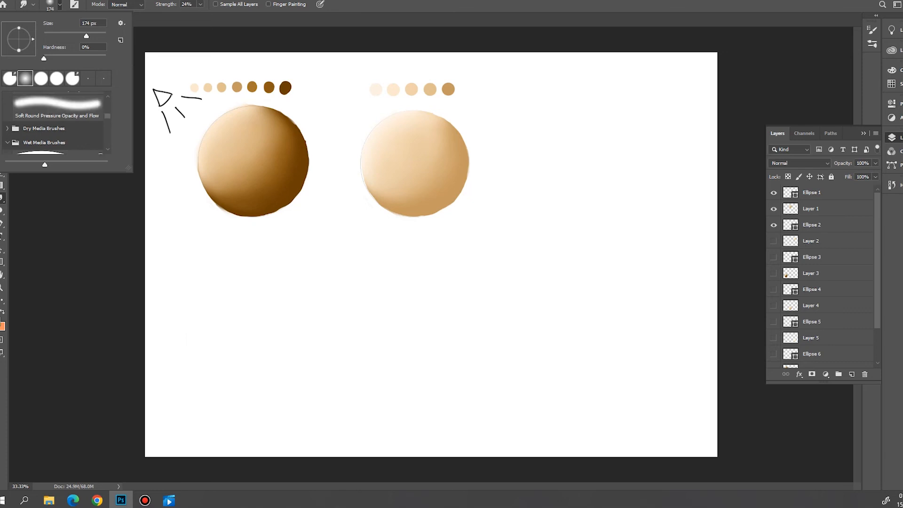
key(Return)
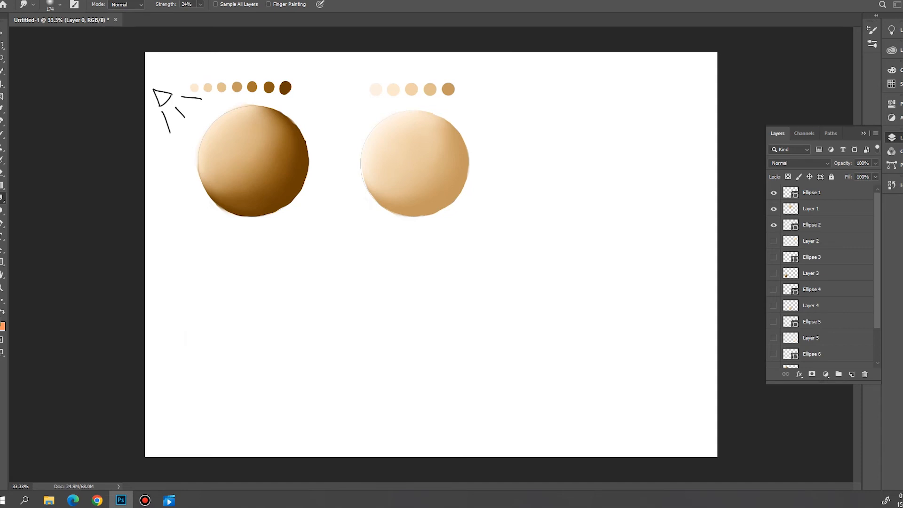
- Show the Ellipse 3 and Layer 2 layers with the third shaded sphere and its palette
click(774, 257)
click(773, 241)
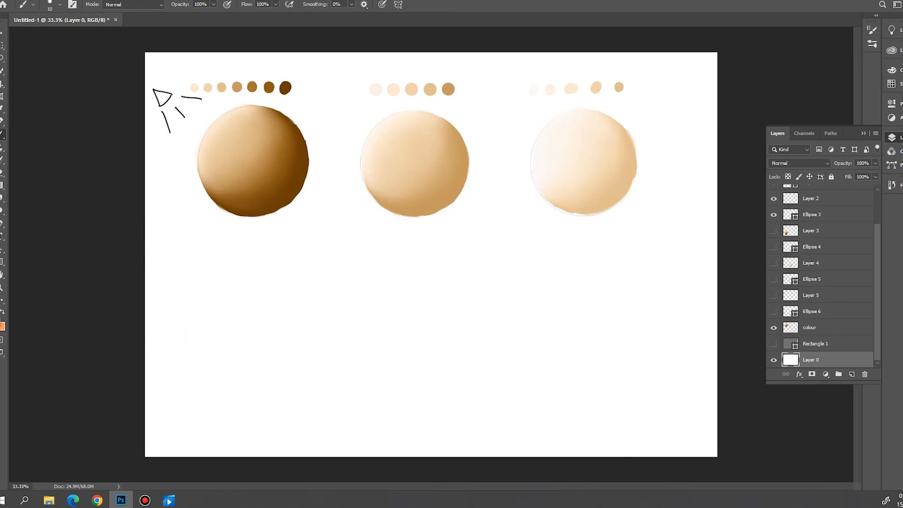
- Handwrite the label "1 methode" in black above the first sphere's palette with a 10 px brush
mouse_move(159, 62)
mouse_down()
mouse_move(159, 78)
mouse_move(212, 71)
mouse_up()
drag(216, 66, 223, 71)
mouse_move(224, 71)
mouse_down()
mouse_move(231, 60)
mouse_move(239, 66)
mouse_up()
- Handwrite the label "2 methode" in black below the first sphere, undoing and rewriting the lettering once
mouse_move(160, 239)
mouse_down()
mouse_move(175, 244)
mouse_move(219, 223)
mouse_move(221, 240)
mouse_move(218, 231)
mouse_up()
drag(222, 223, 233, 236)
key(ctrl+z)
key(ctrl+z)
key(ctrl+z)
key(ctrl+z)
key(ctrl+z)
mouse_move(190, 232)
mouse_down()
mouse_move(230, 224)
mouse_move(272, 234)
mouse_up()
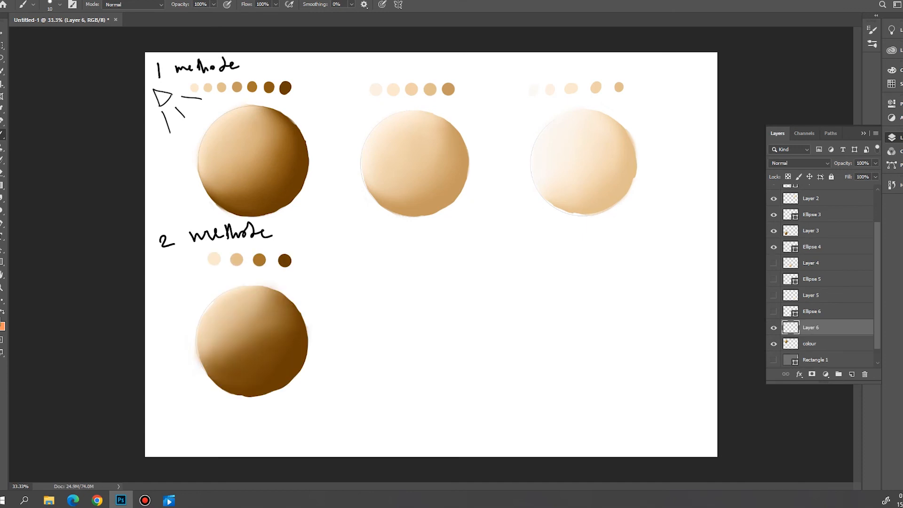
- Draw a curved arrow from the first palette down to the four-swatch palette and number alternate swatches above 1 to 4
mouse_move(295, 96)
mouse_down()
mouse_move(313, 193)
mouse_move(300, 241)
mouse_up()
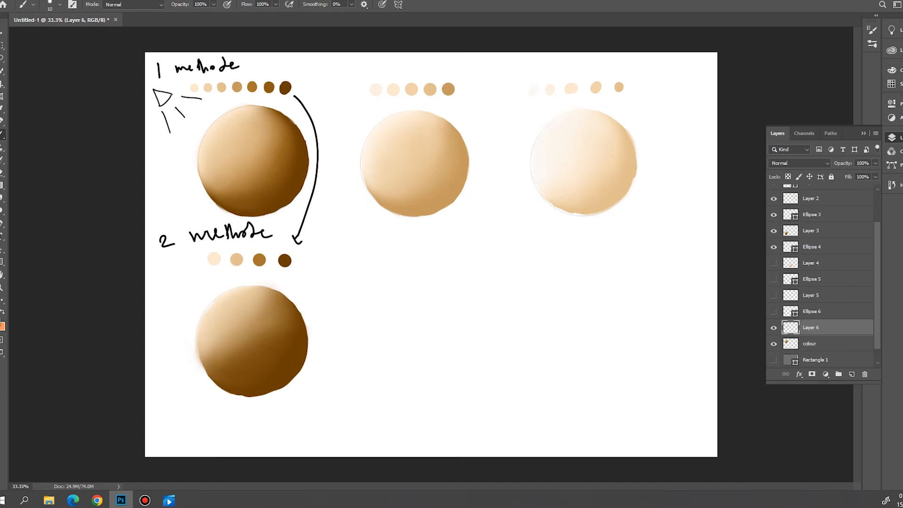
drag(218, 73, 285, 75)
drag(282, 69, 283, 82)
mouse_move(210, 249)
mouse_down()
mouse_move(243, 265)
mouse_move(249, 251)
mouse_move(288, 246)
mouse_up()
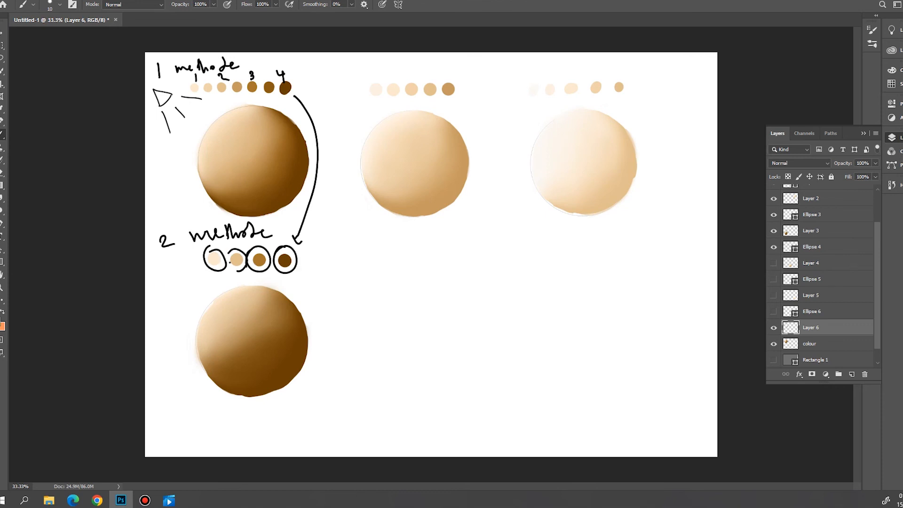
key(ctrl+z)
key(ctrl+z)
key(ctrl+z)
key(ctrl+z)
key(ctrl+z)
key(ctrl+shift+z)
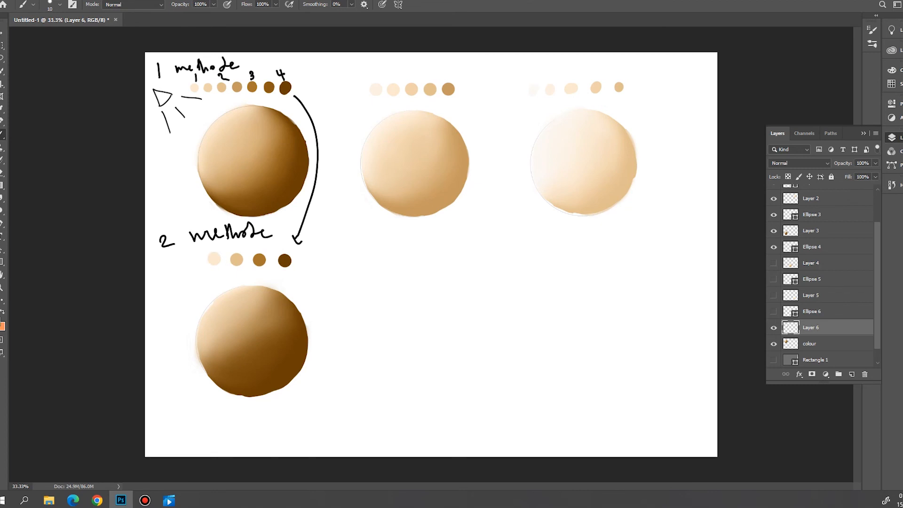
- Show Layer 4 and Ellipse 5, and annotate the middle column with an arrow between its palettes and swatch numbers 1 to 3
click(773, 263)
click(773, 279)
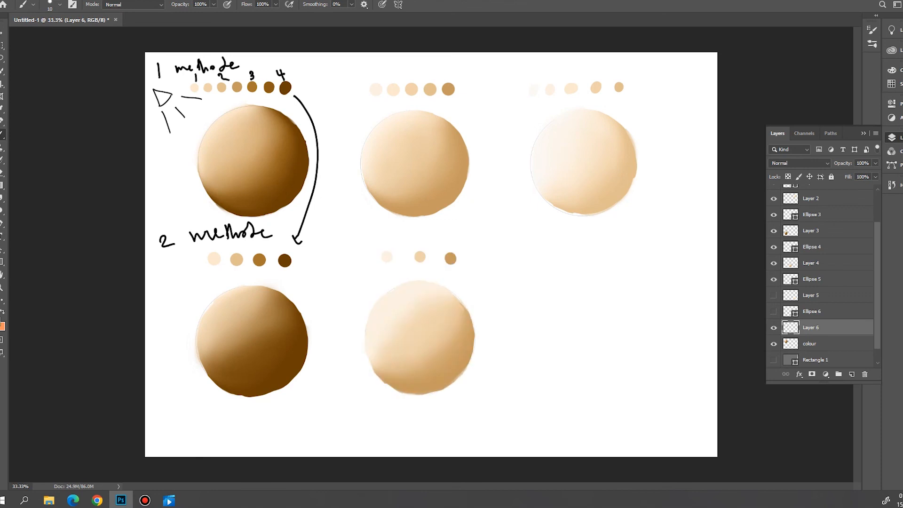
mouse_move(458, 92)
mouse_down()
mouse_move(467, 101)
mouse_move(462, 241)
mouse_move(470, 242)
mouse_up()
drag(374, 70, 374, 80)
mouse_move(400, 71)
mouse_down()
mouse_move(404, 80)
mouse_move(444, 82)
mouse_up()
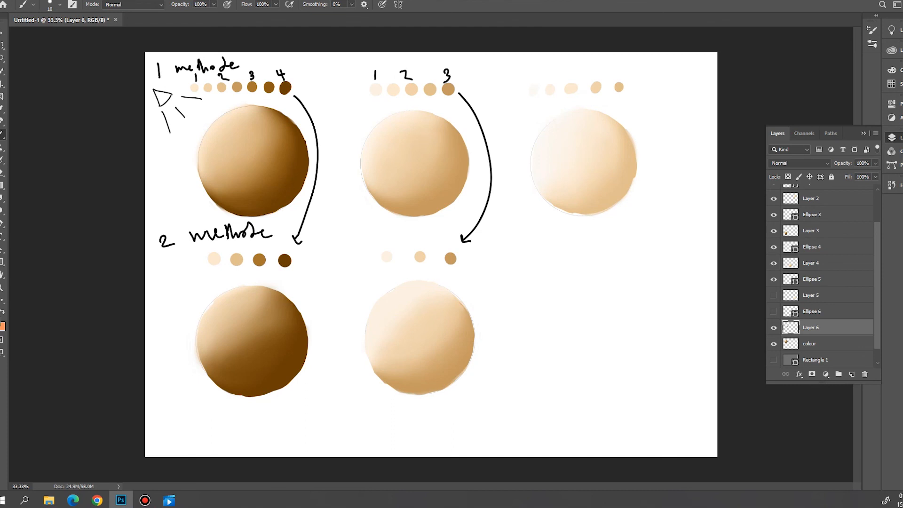
- Show Ellipse 6 and Layer 5, and annotate the third column with an arrow between its palettes and numbers above the upper swatches
click(774, 311)
click(773, 295)
mouse_move(627, 97)
mouse_down()
mouse_move(655, 149)
mouse_move(634, 251)
mouse_up()
drag(632, 243, 640, 252)
drag(537, 69, 537, 76)
drag(562, 70, 617, 79)
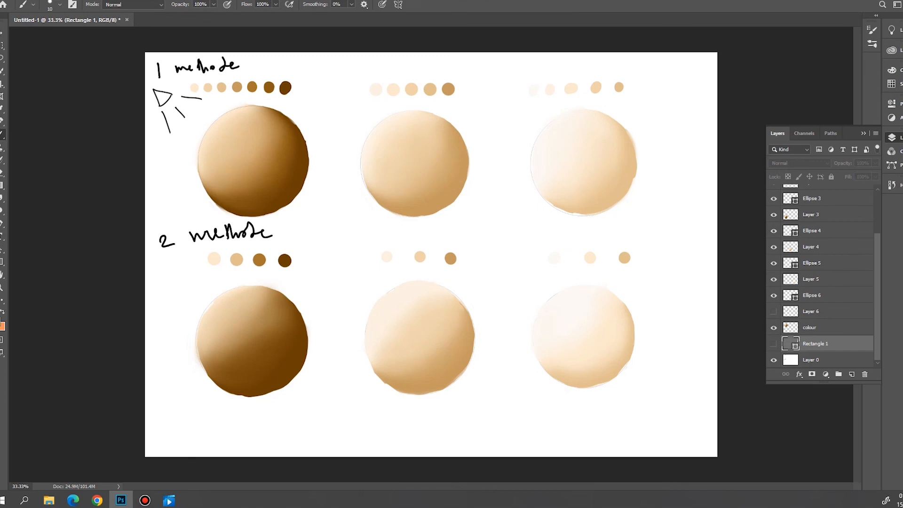
- Show the Rectangle 1 layer as a grey backdrop behind all six spheres
click(773, 343)
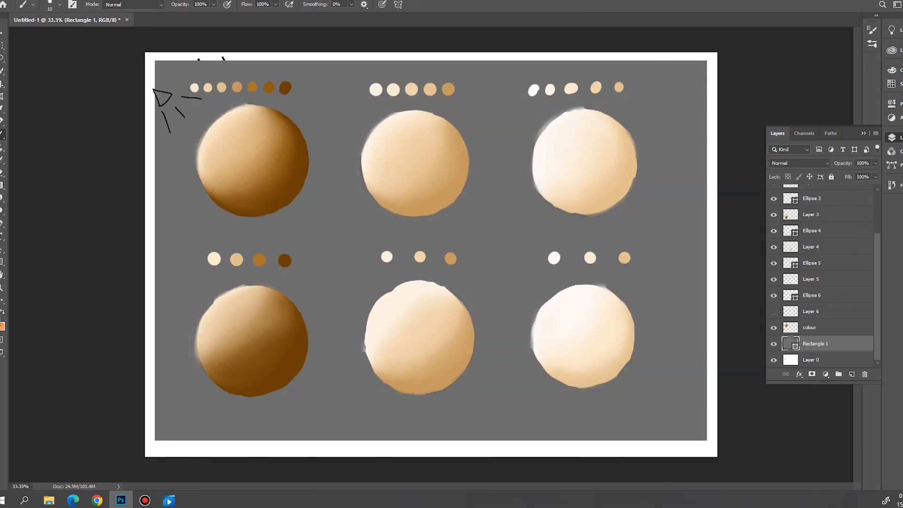
key(F7)
key(F7)
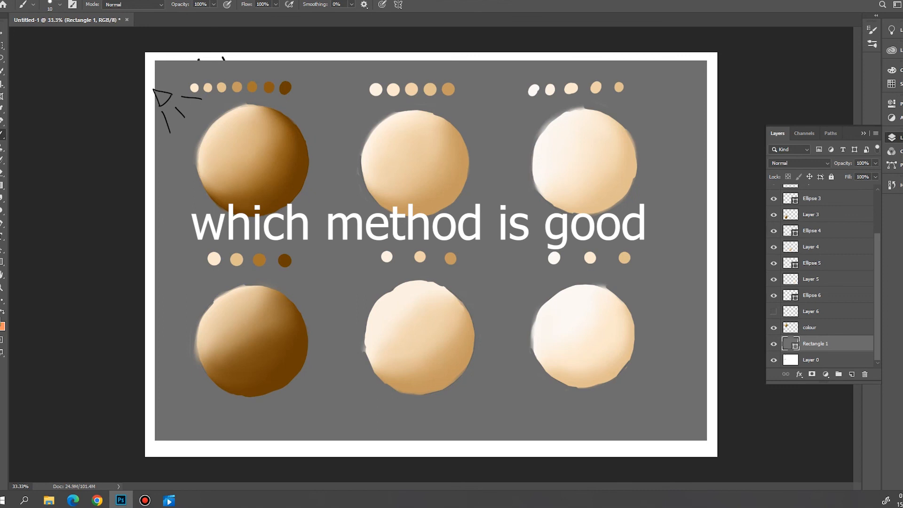
- Make Layer 1 the active layer and collapse the layer list to clear the space beside the canvas
scroll(823, 278, up, 3)
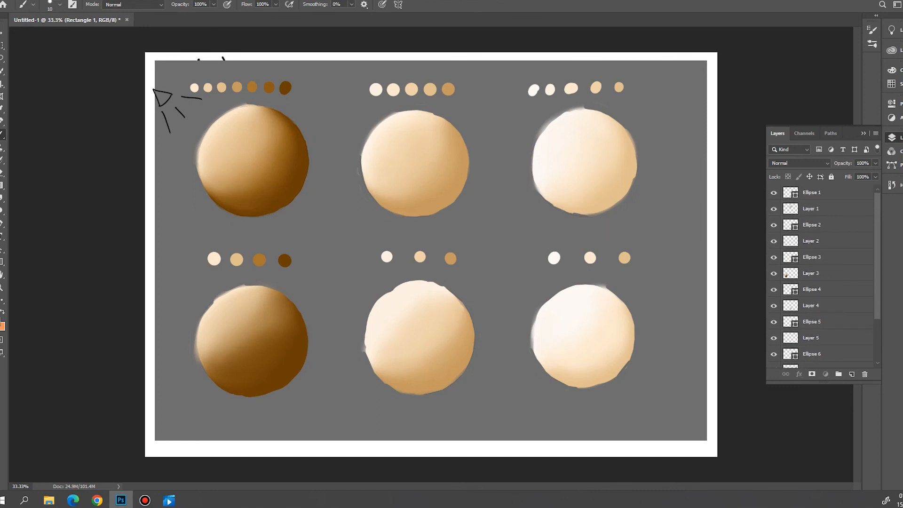
click(811, 208)
click(864, 133)
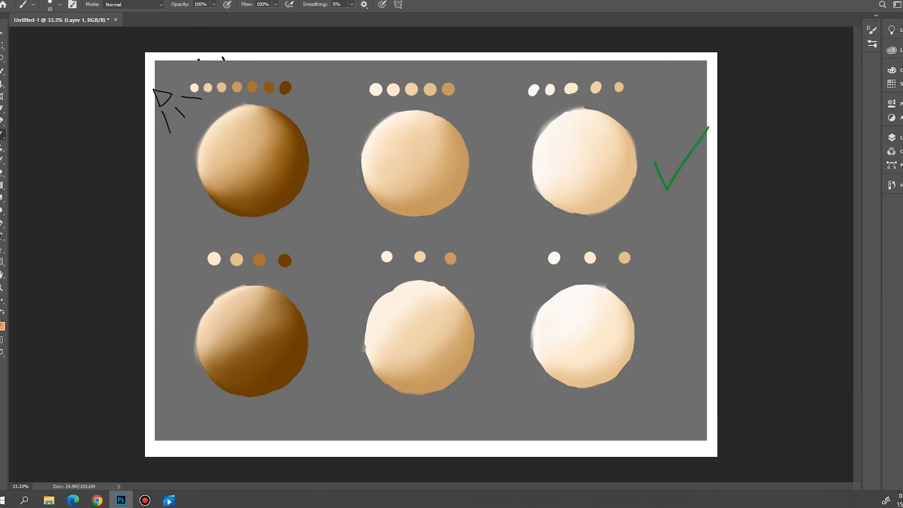
- Set the foreground colour to ff0000 and draw a large red cross beside the third sphere of the second row
click(1, 319)
text(ff0000)
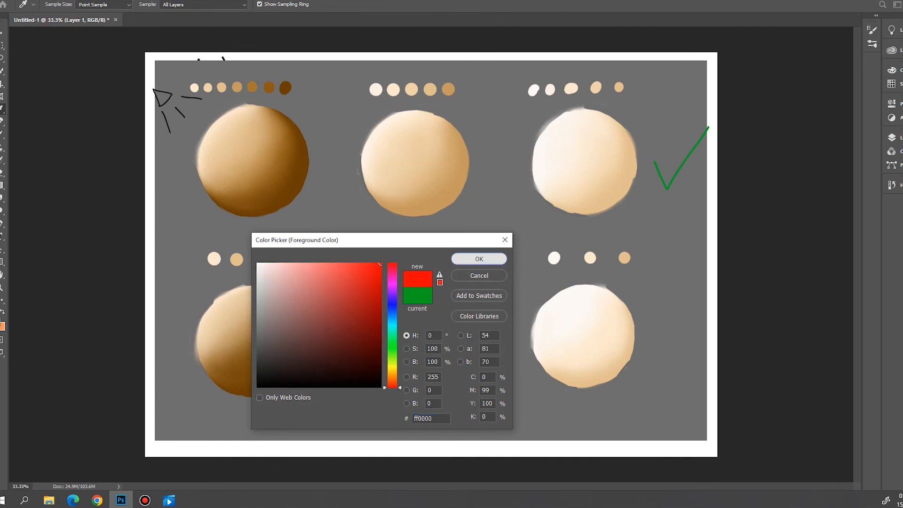
click(478, 258)
drag(659, 312, 710, 352)
drag(690, 303, 647, 390)
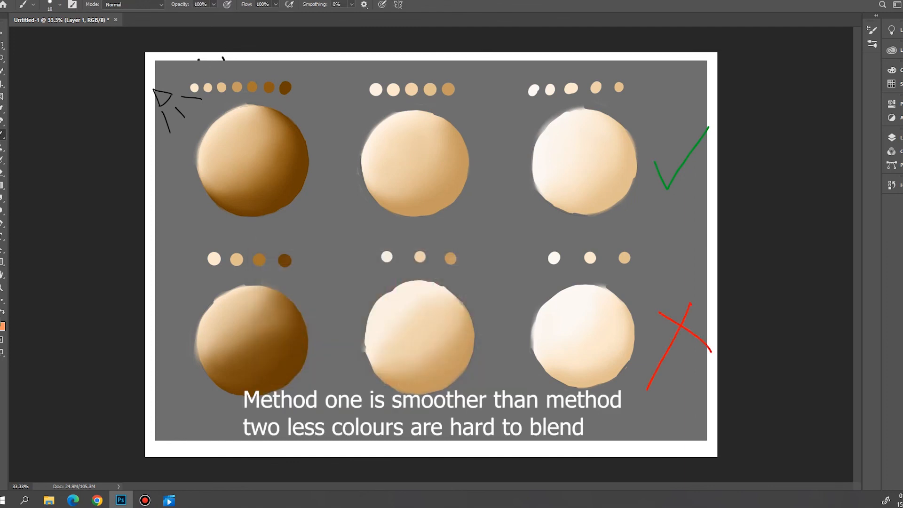